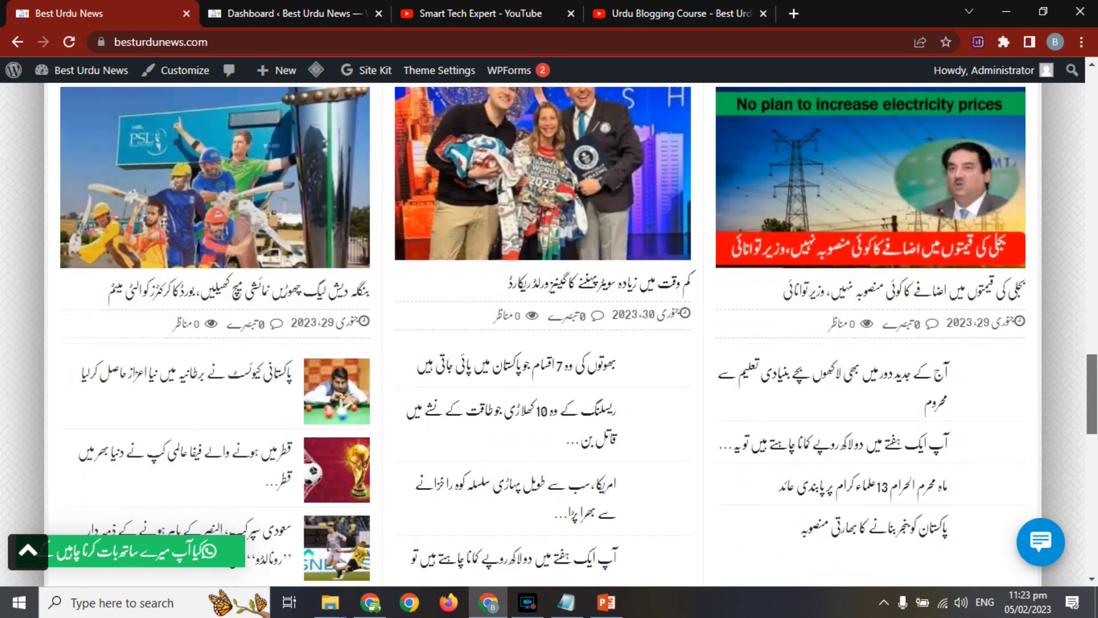
pyautogui.scroll(20, 987, 147)
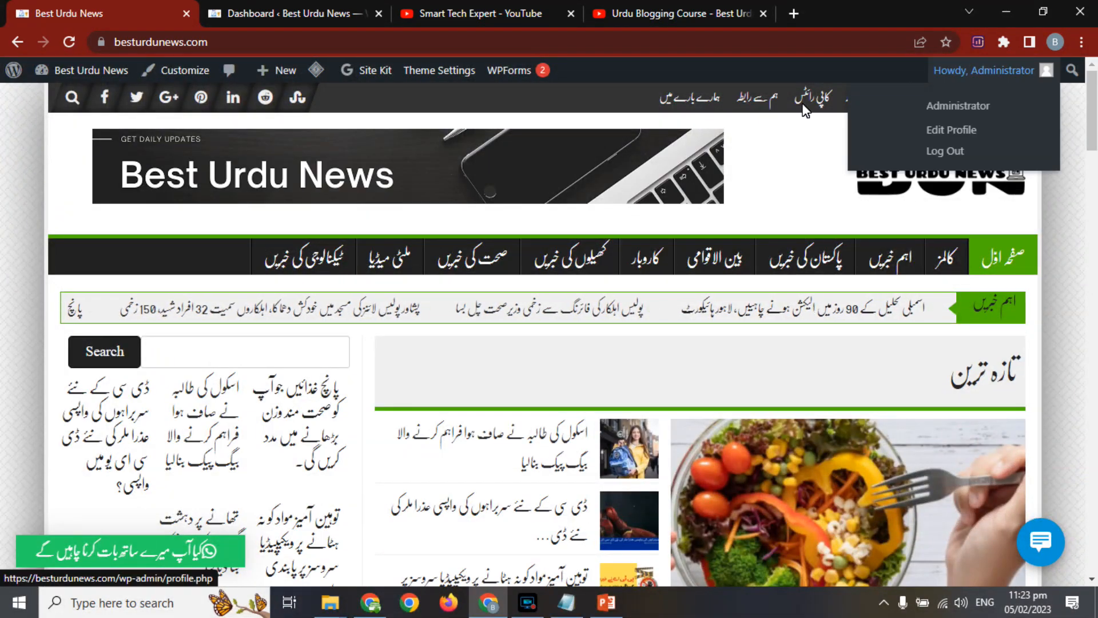
pyautogui.click(658, 12)
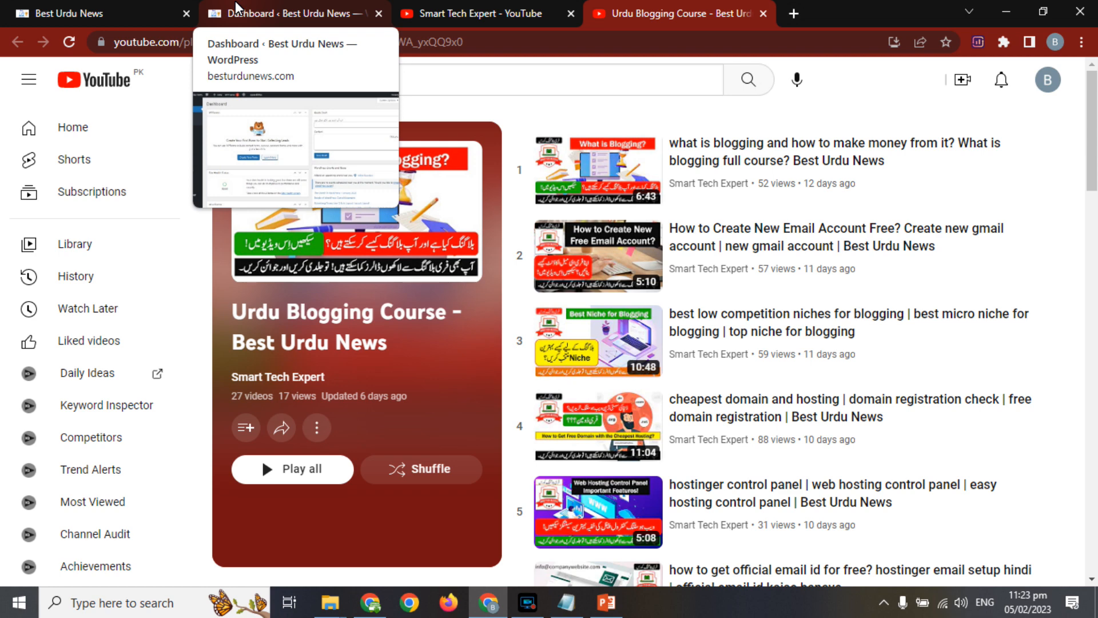
pyautogui.click(236, 8)
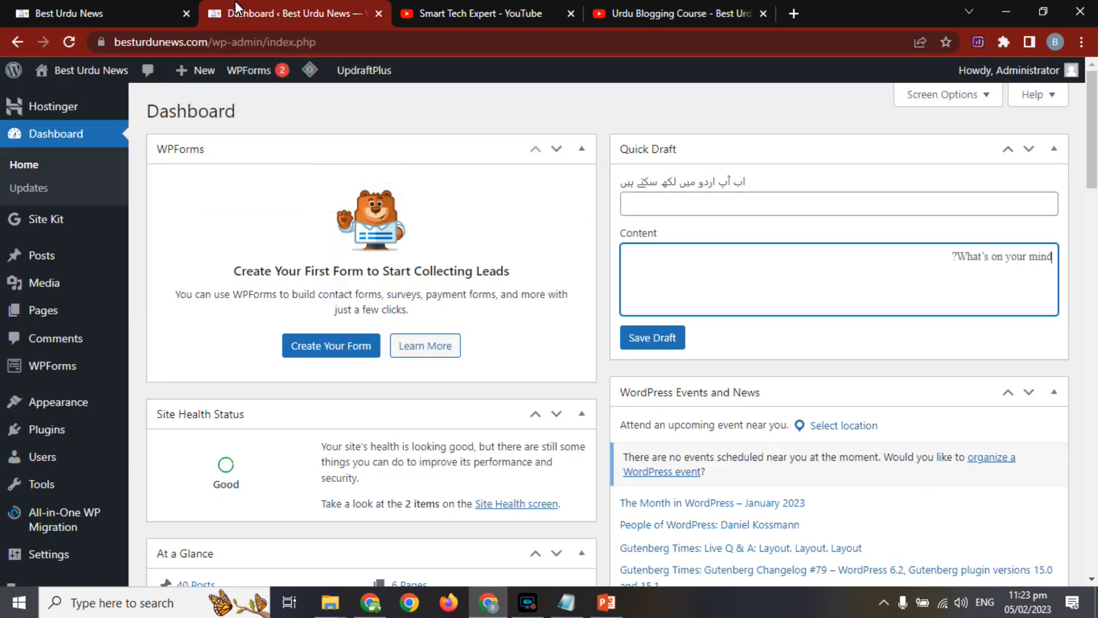
pyautogui.click(69, 13)
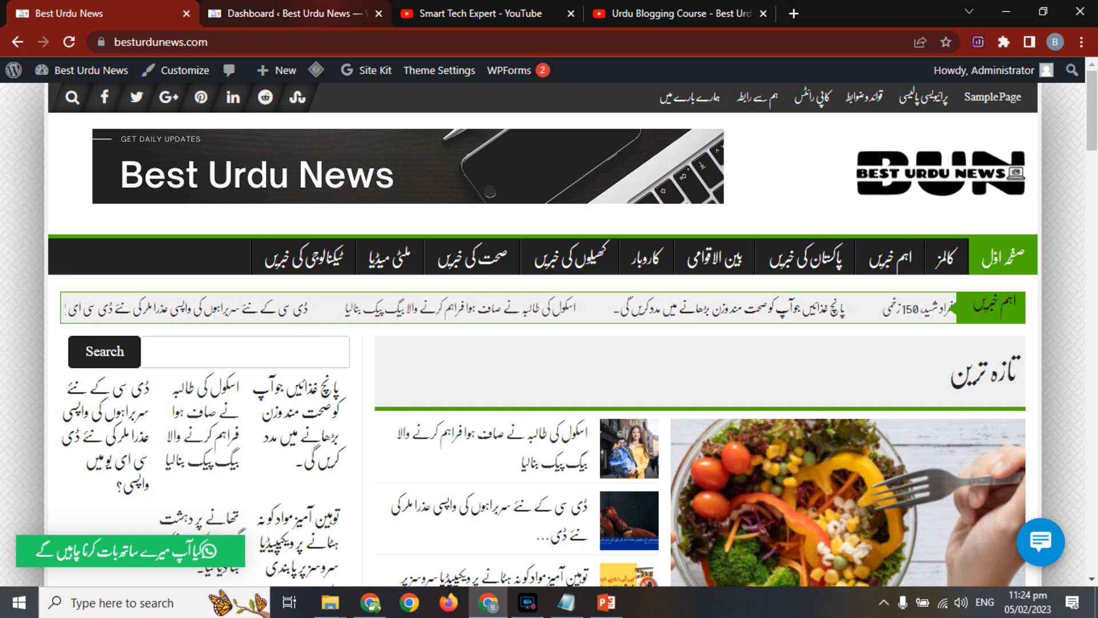
# Step: Search for "google translate" among the new plugins that can be added to the Best Urdu News site
pyautogui.click(321, 12)
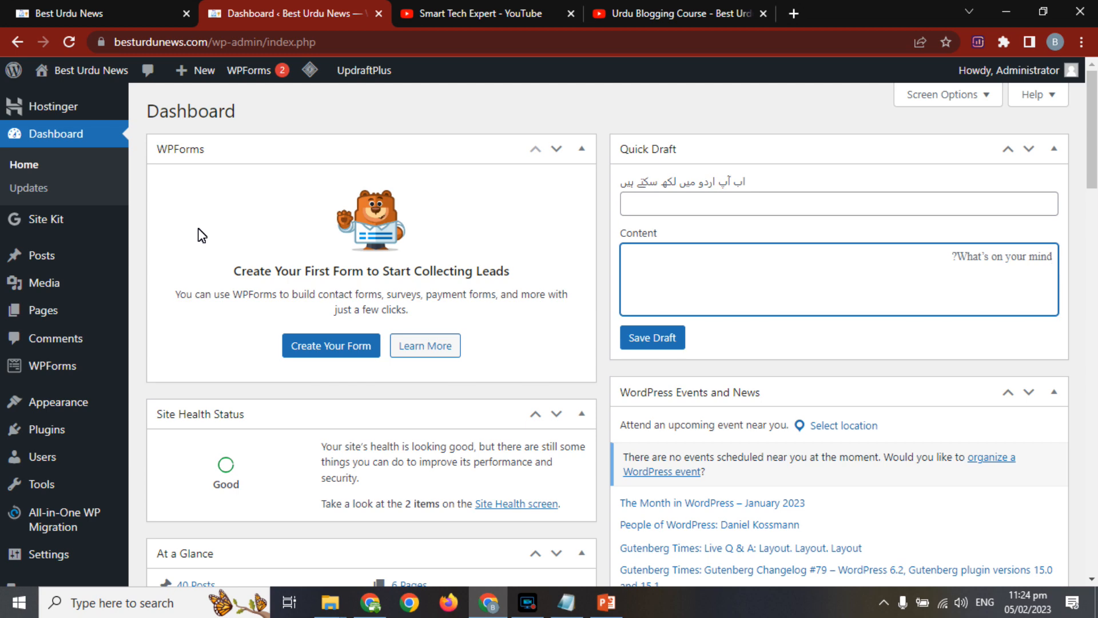
pyautogui.moveTo(50, 431)
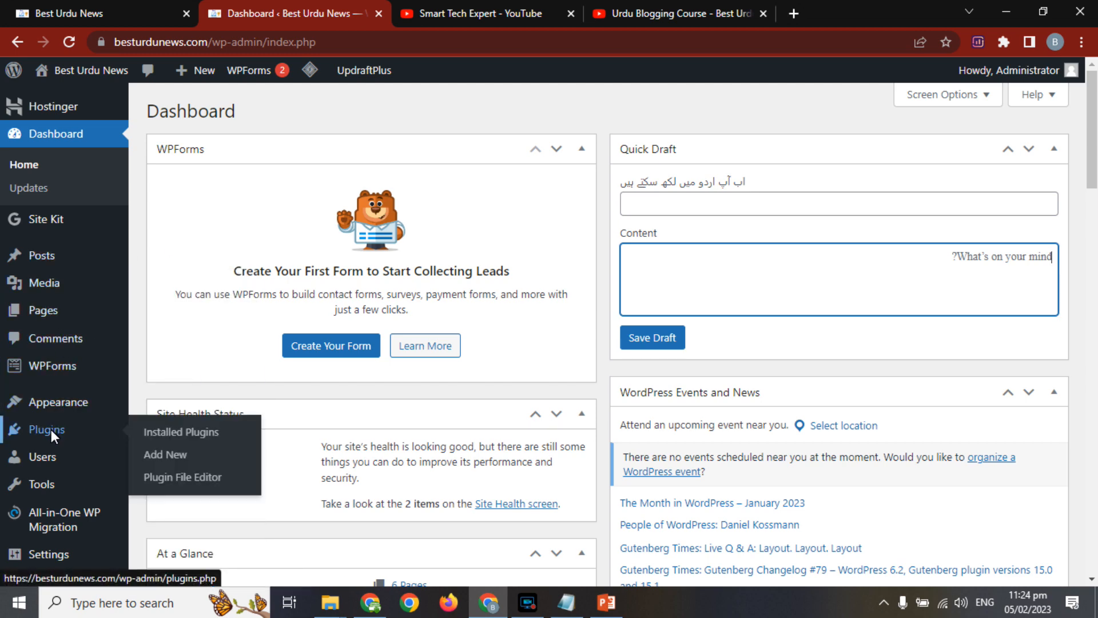
pyautogui.click(166, 452)
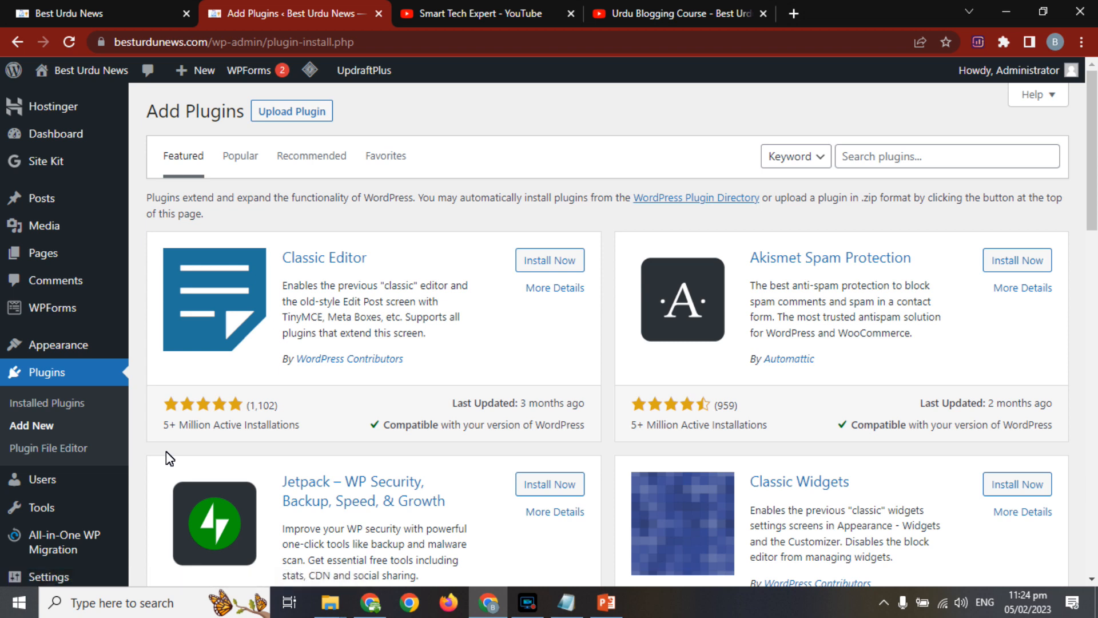
pyautogui.click(902, 156)
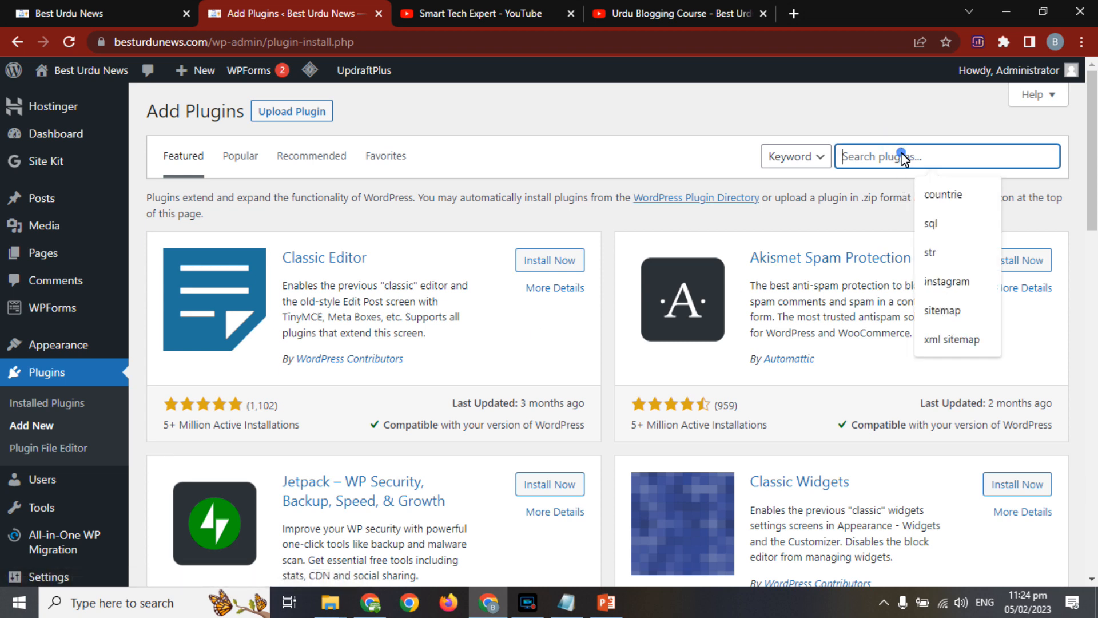
pyautogui.write('multili')
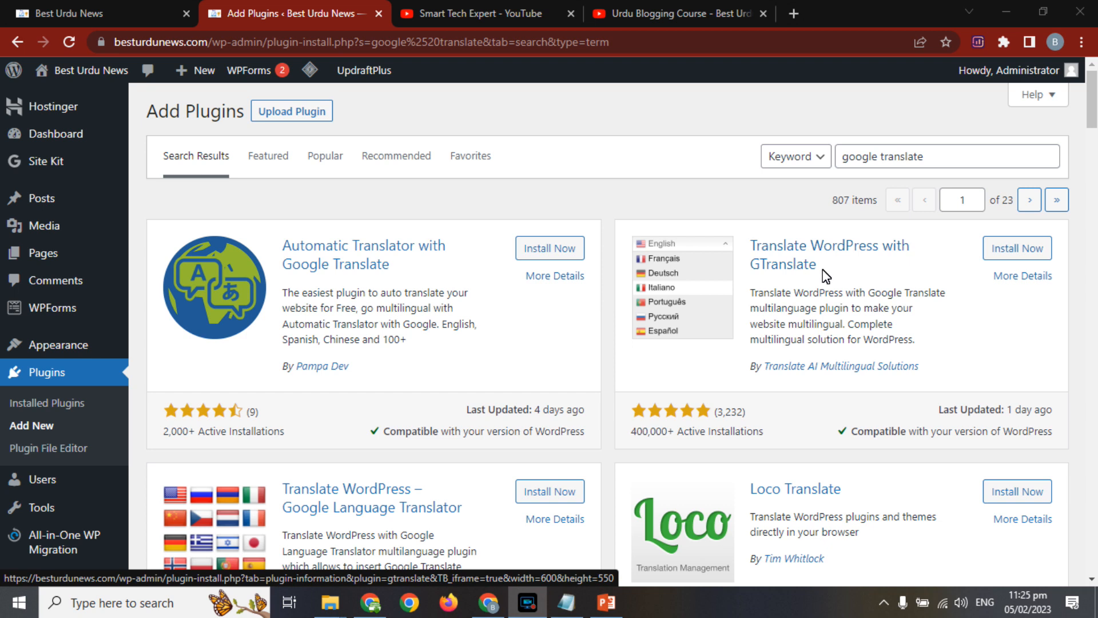
# Step: Install and activate the Translate WordPress with GTranslate plugin, and open its settings
pyautogui.doubleClick(659, 432)
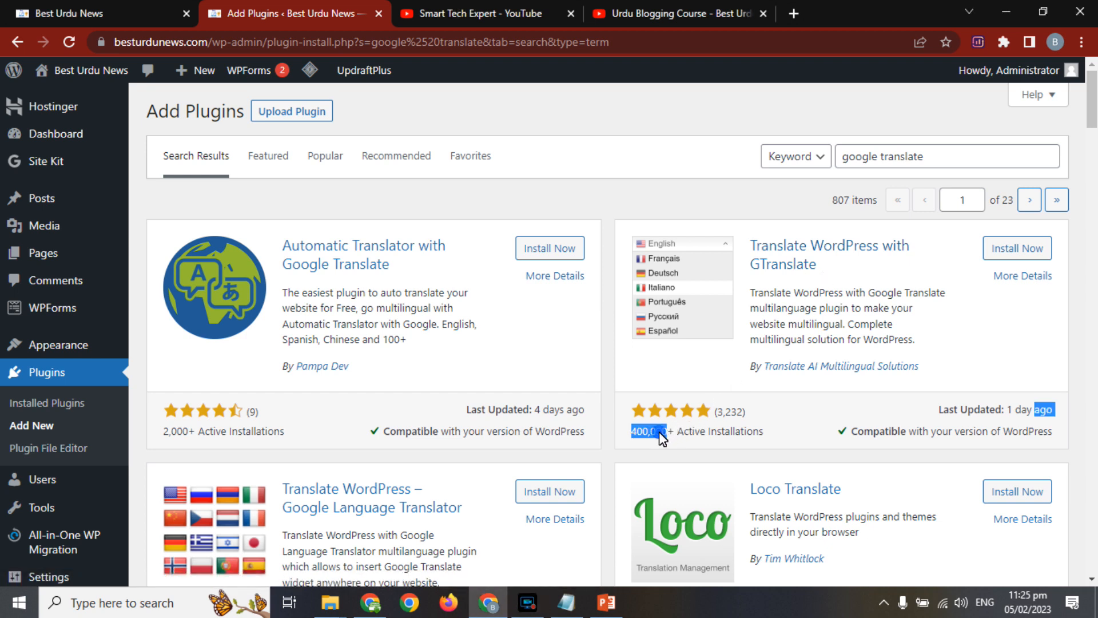
pyautogui.click(703, 432)
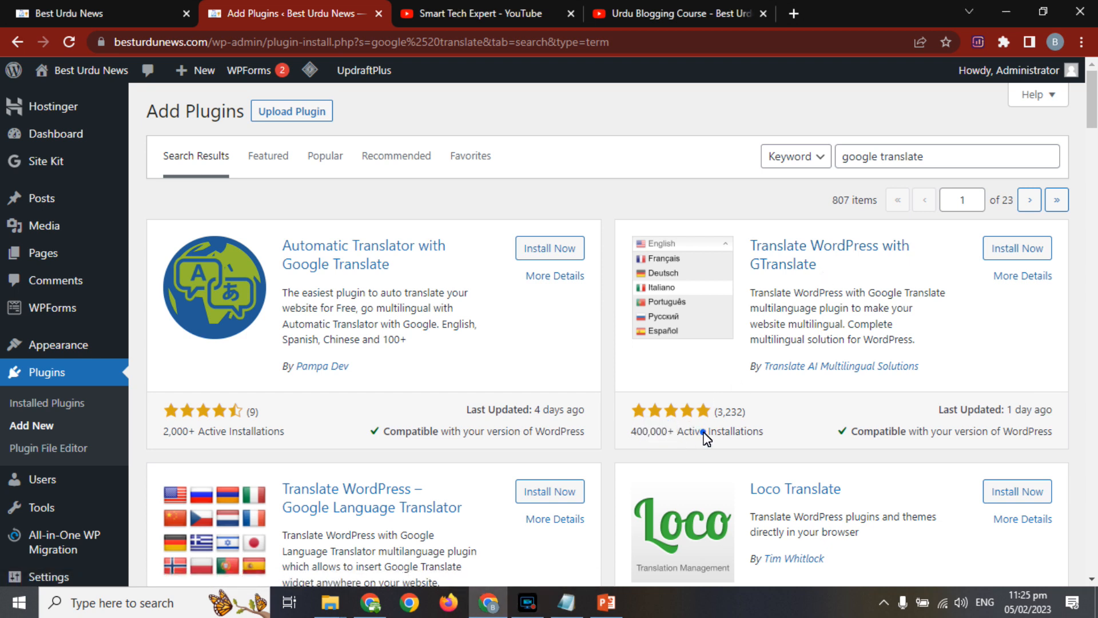
pyautogui.doubleClick(735, 412)
pyautogui.doubleClick(1002, 410)
pyautogui.tripleClick(888, 430)
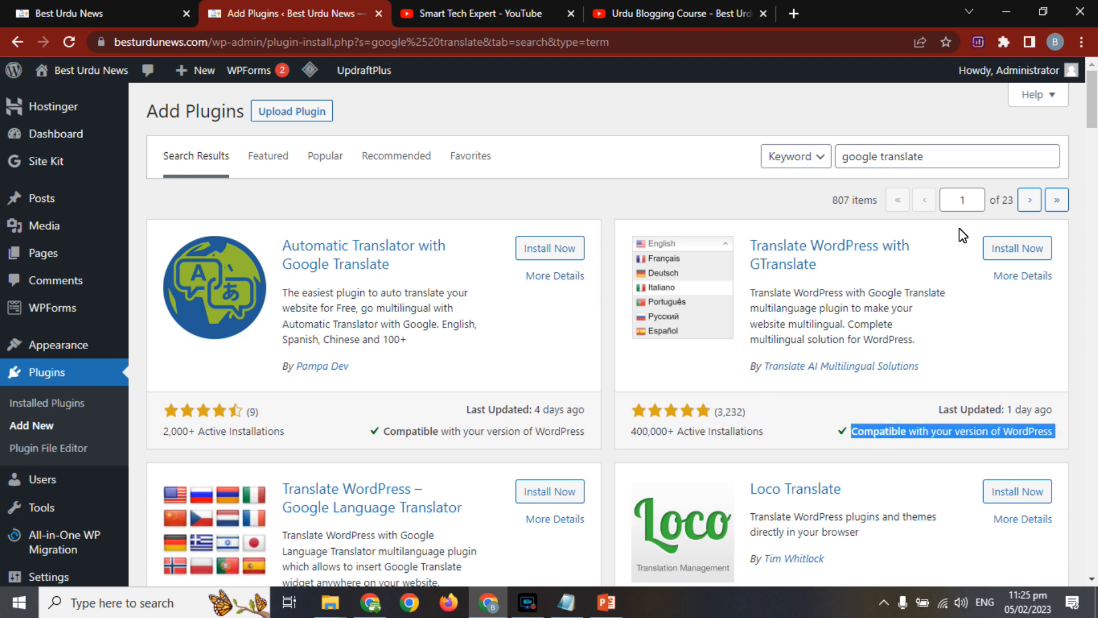
pyautogui.click(1010, 249)
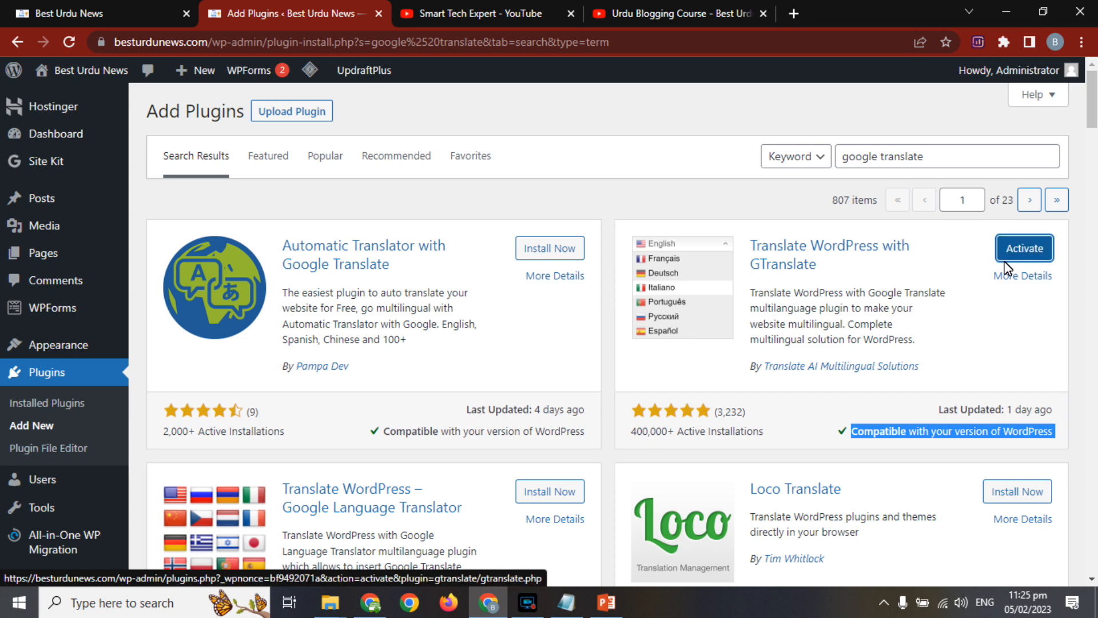
pyautogui.click(1032, 252)
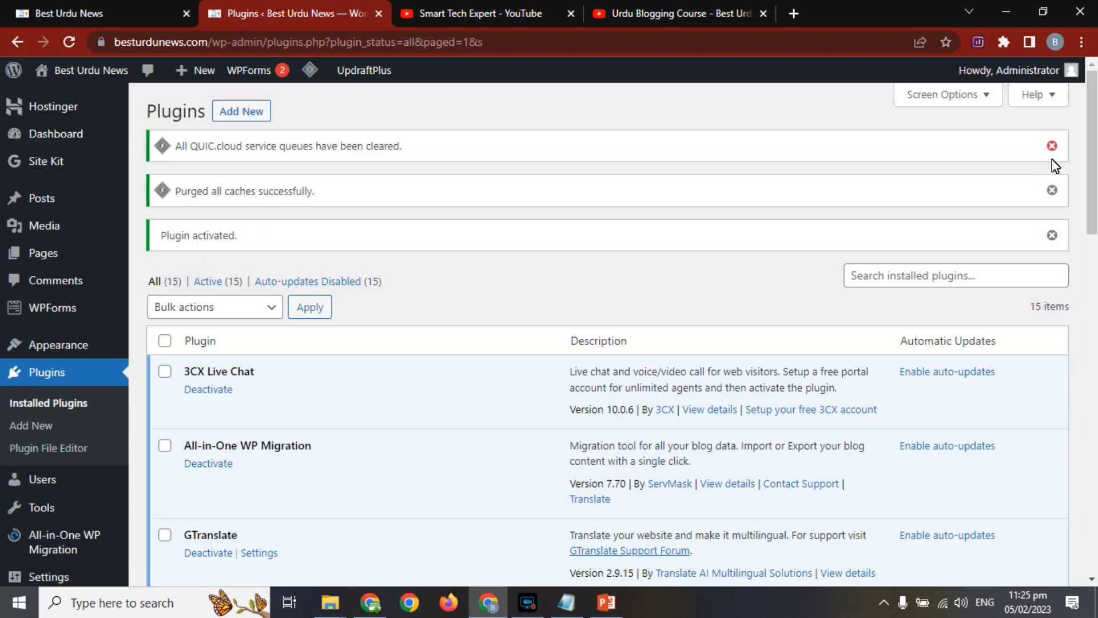
pyautogui.moveTo(1094, 143); pyautogui.dragTo(1094, 199)
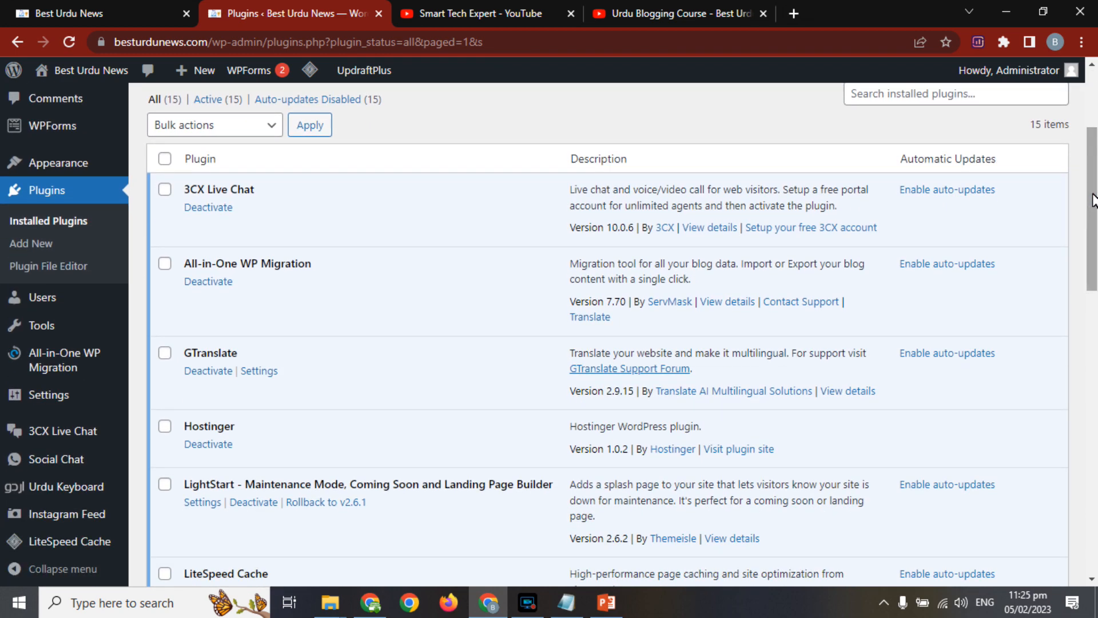
pyautogui.click(264, 372)
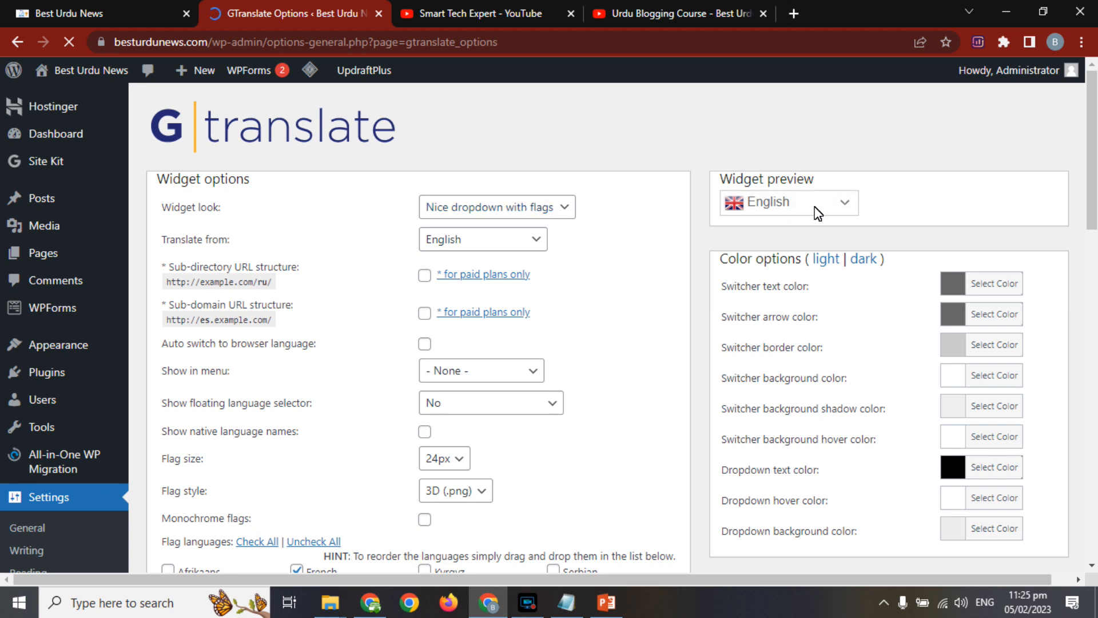
# Step: Try the widget looks Flags and dropdown, Dropdown, Flags, and Flags with language name in the preview
pyautogui.click(565, 207)
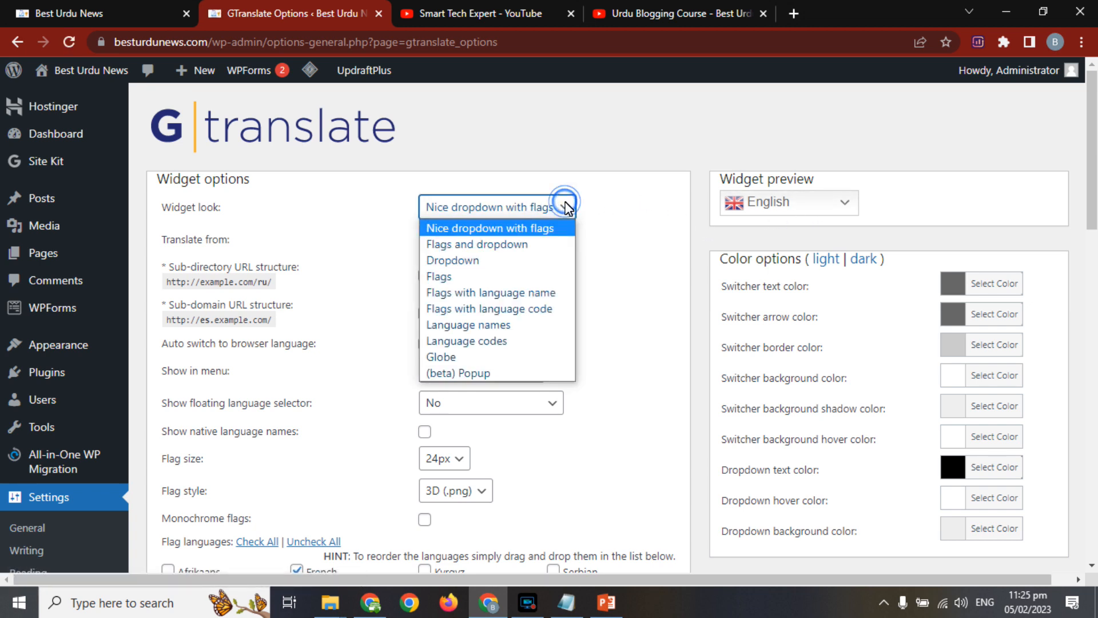
pyautogui.click(510, 247)
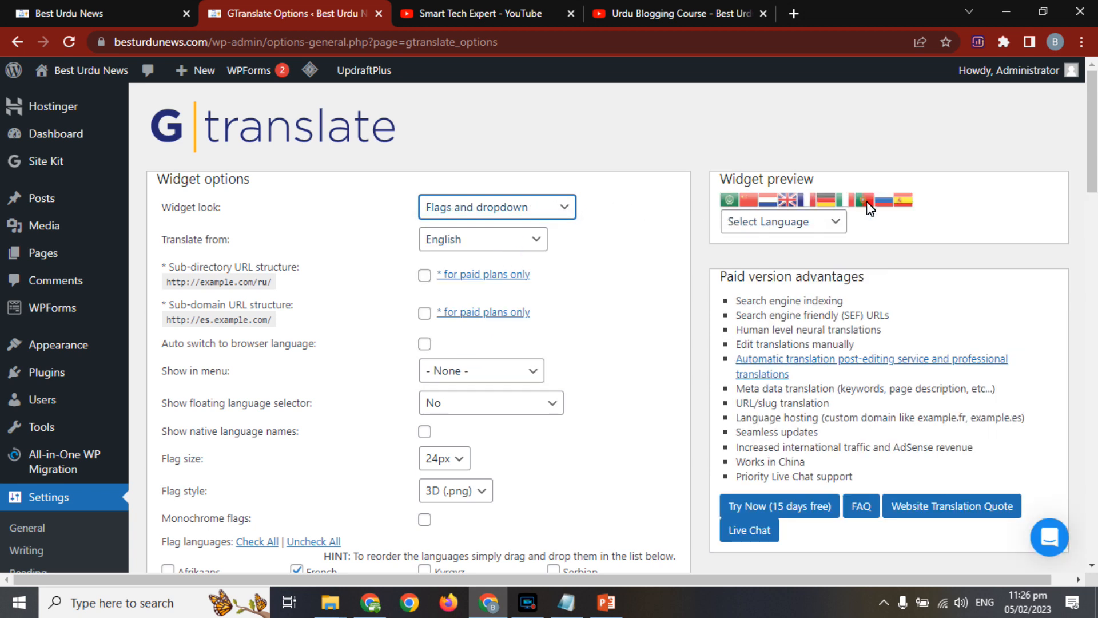
pyautogui.click(564, 211)
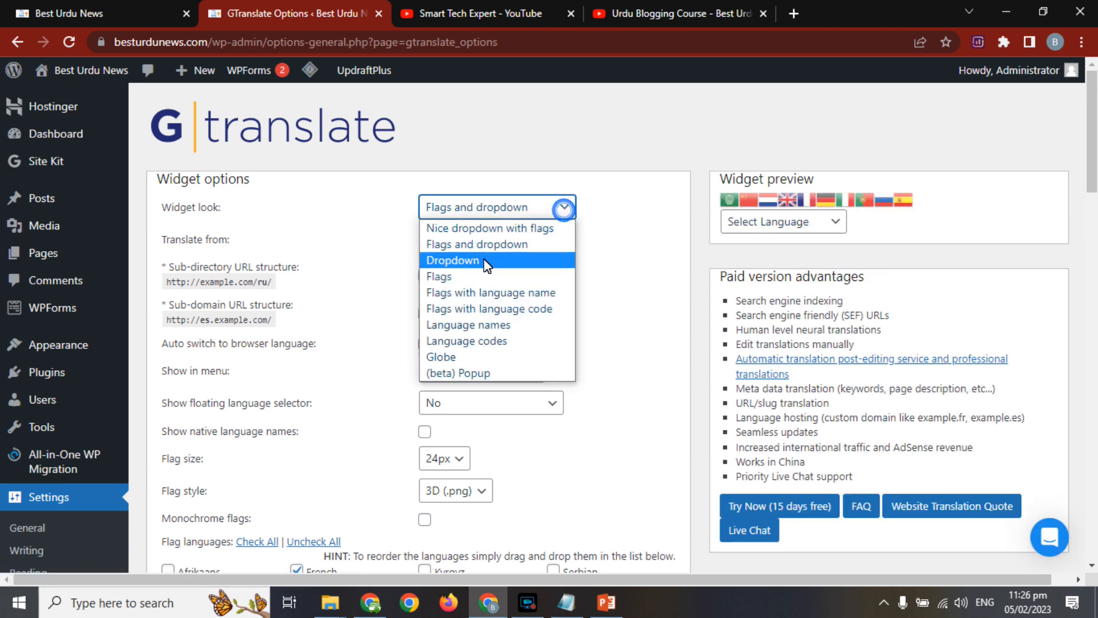
pyautogui.click(466, 257)
pyautogui.click(491, 206)
pyautogui.click(454, 278)
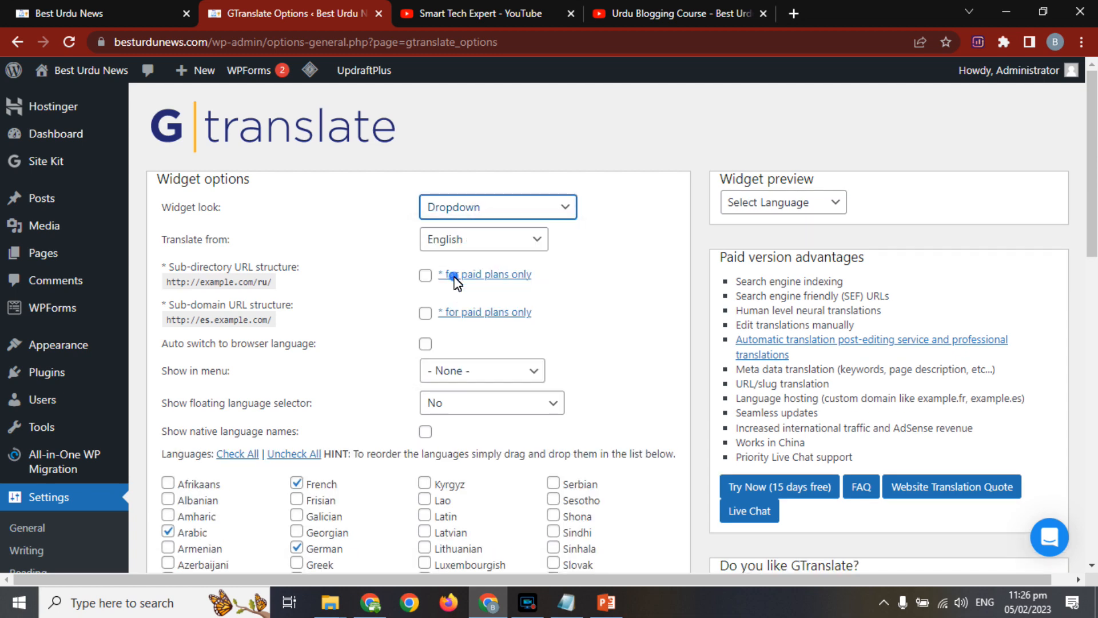
pyautogui.press('Down')
pyautogui.click(560, 207)
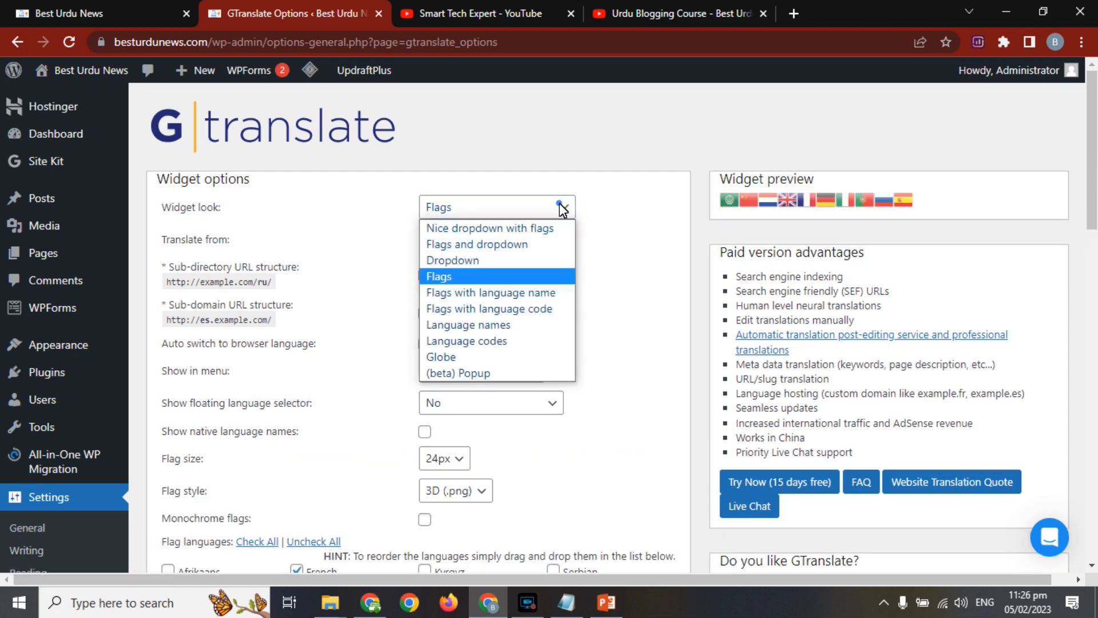
pyautogui.click(505, 294)
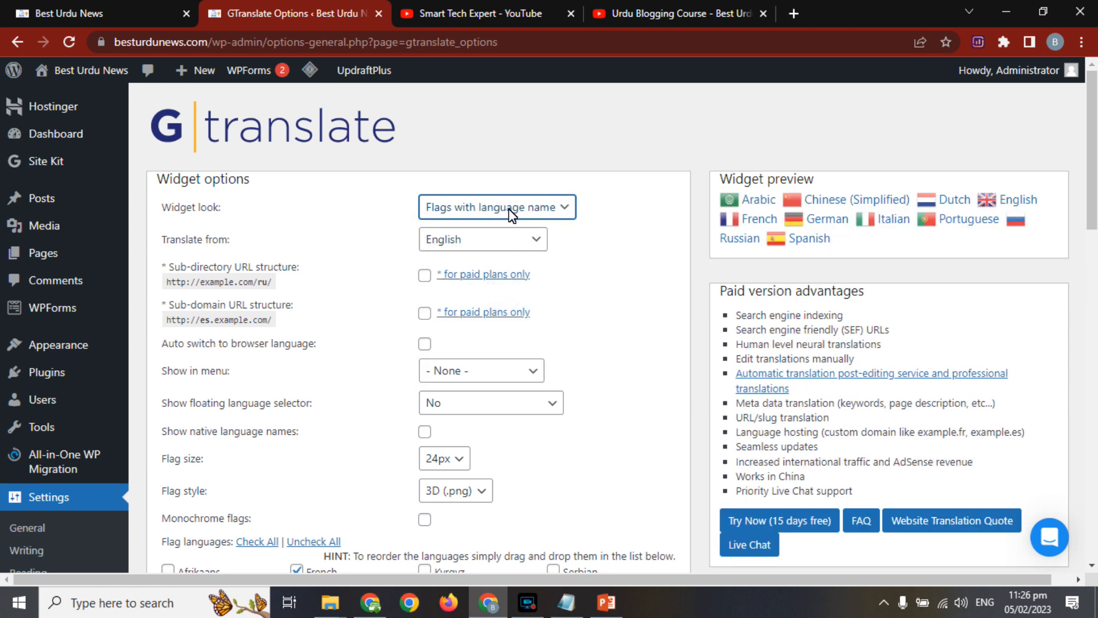
# Step: Preview the looks Language names, Flags with language code, Language codes and Globe, and return the widget to Nice dropdown with flags
pyautogui.click(546, 213)
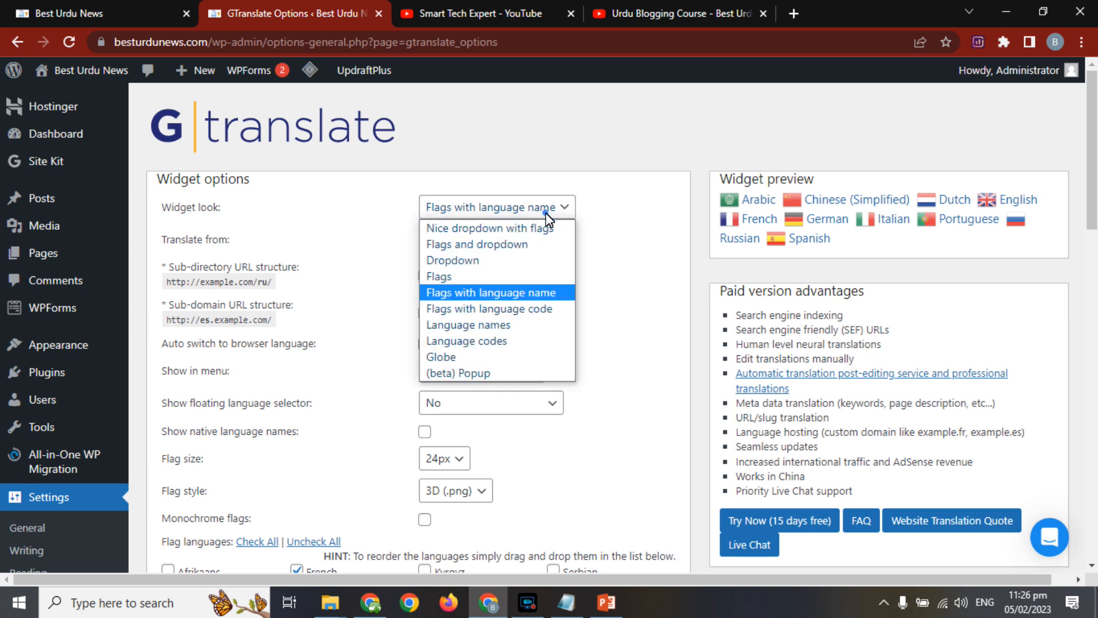
pyautogui.click(486, 325)
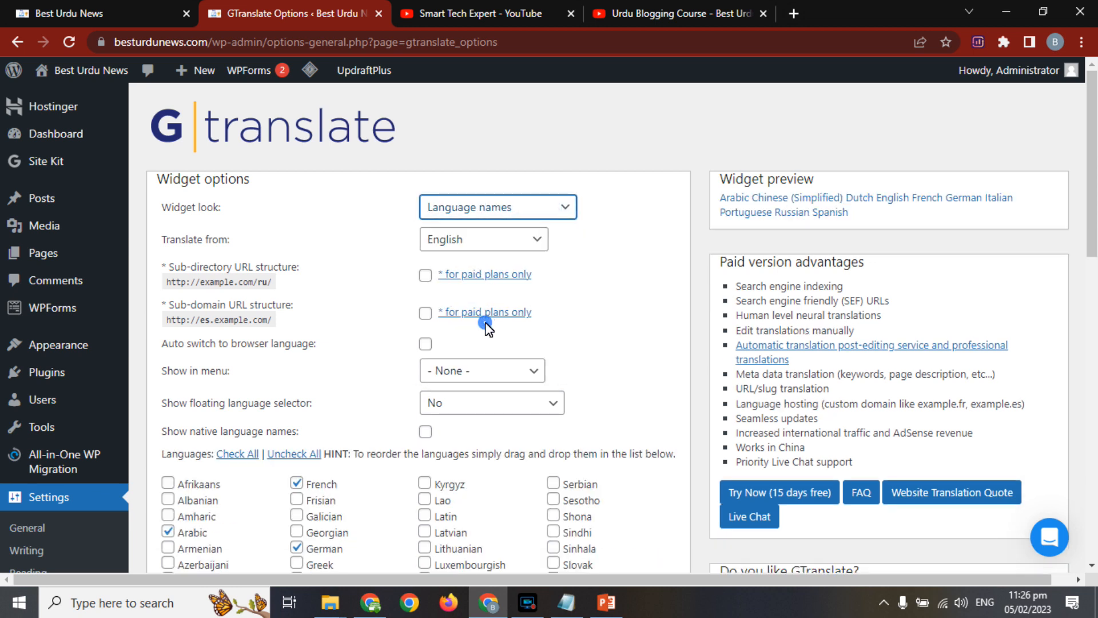
pyautogui.click(496, 210)
pyautogui.click(511, 308)
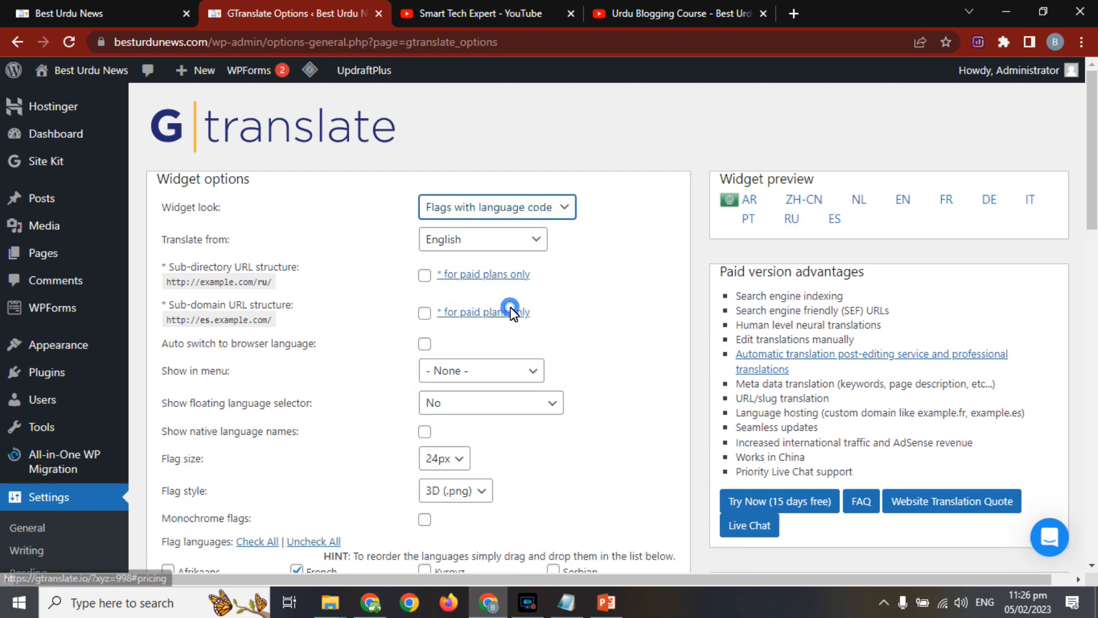
pyautogui.click(520, 209)
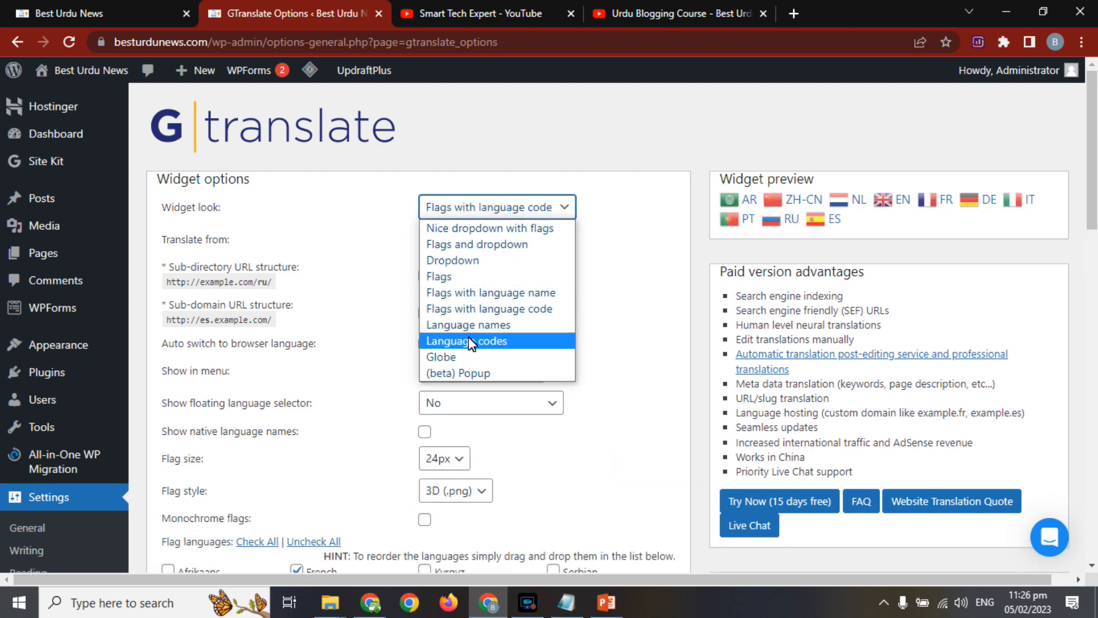
pyautogui.click(470, 342)
pyautogui.click(503, 209)
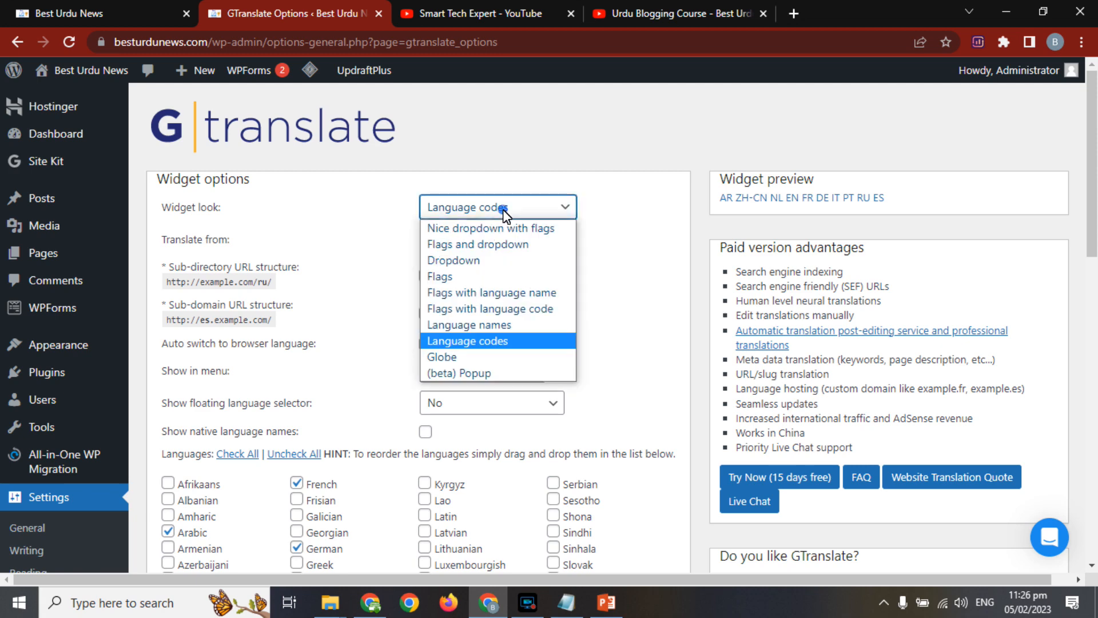
pyautogui.click(453, 362)
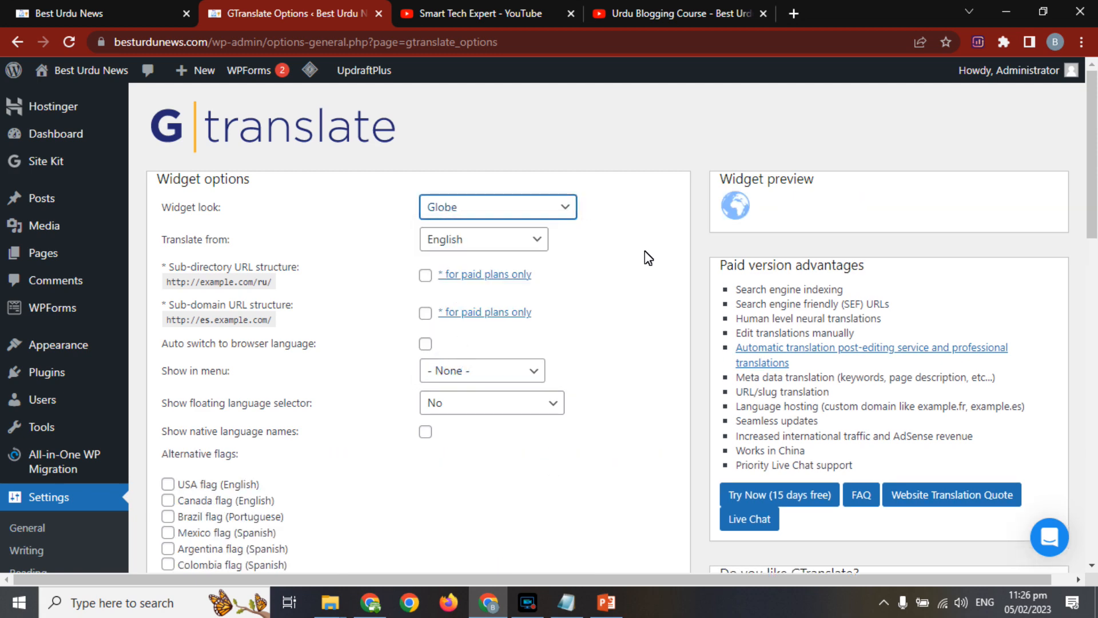
pyautogui.click(508, 209)
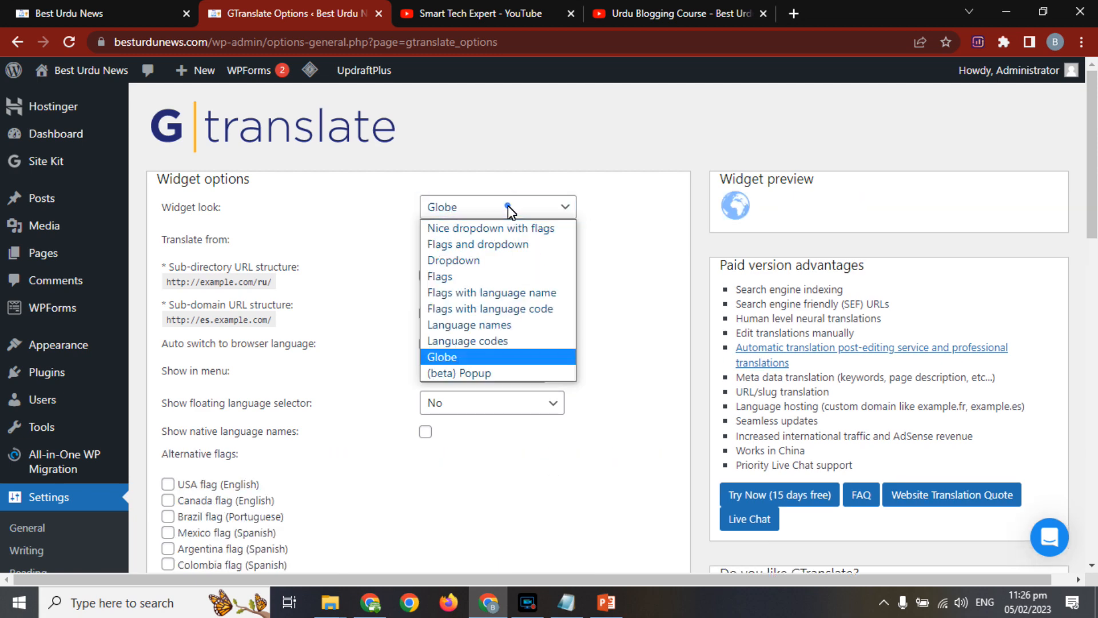
pyautogui.click(485, 228)
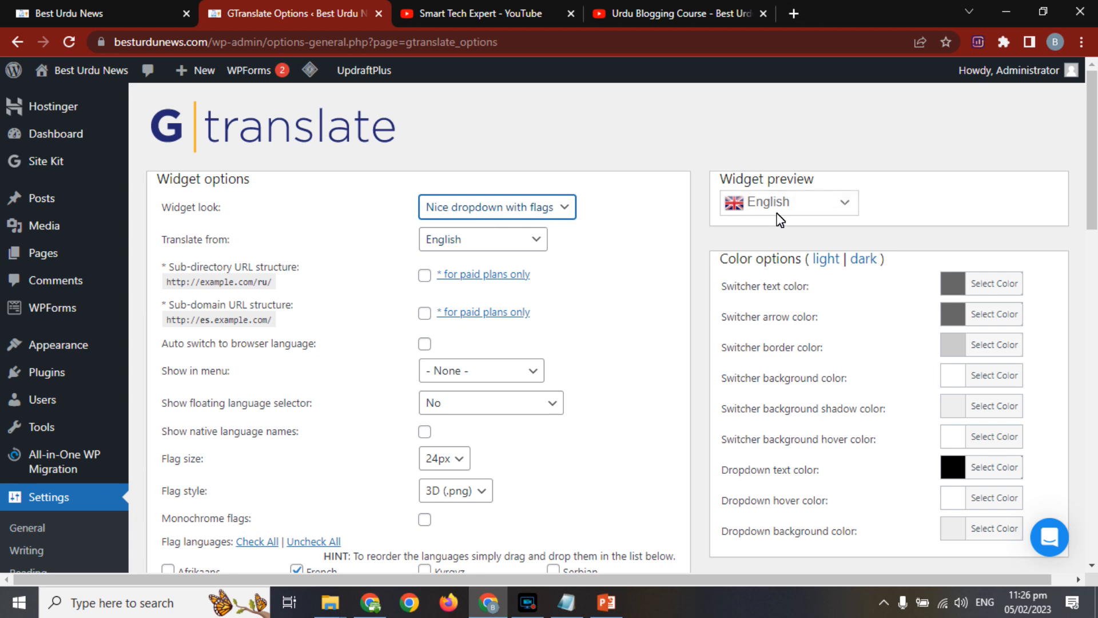
pyautogui.click(838, 207)
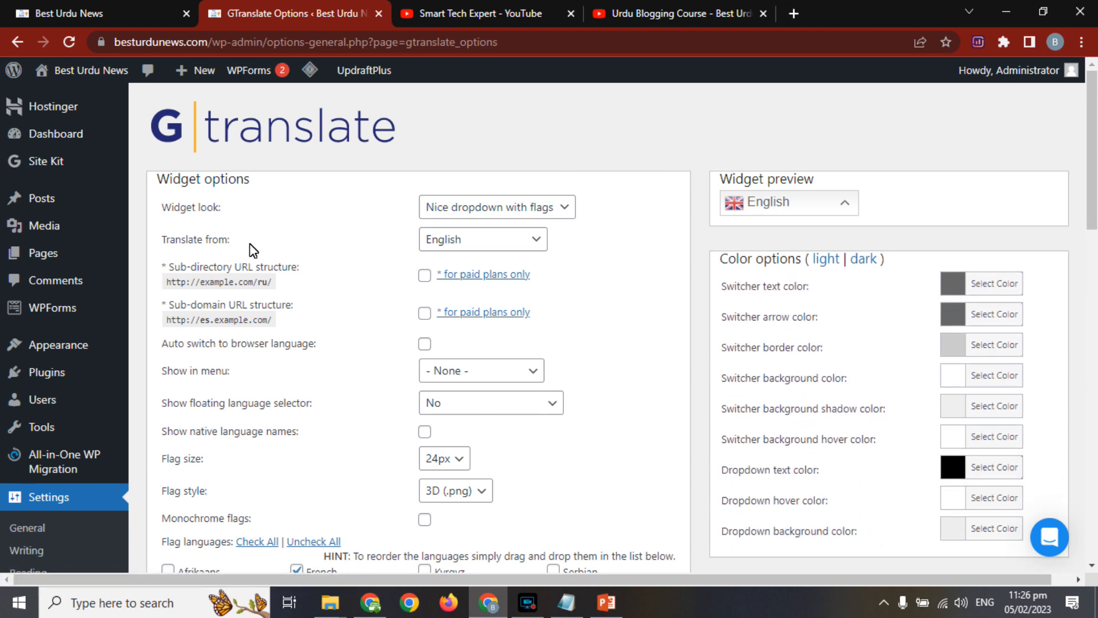
# Step: Set the language to translate from to Urdu and show the translation widget in the Primary Menu
pyautogui.click(472, 227)
pyautogui.moveTo(542, 292); pyautogui.dragTo(541, 522)
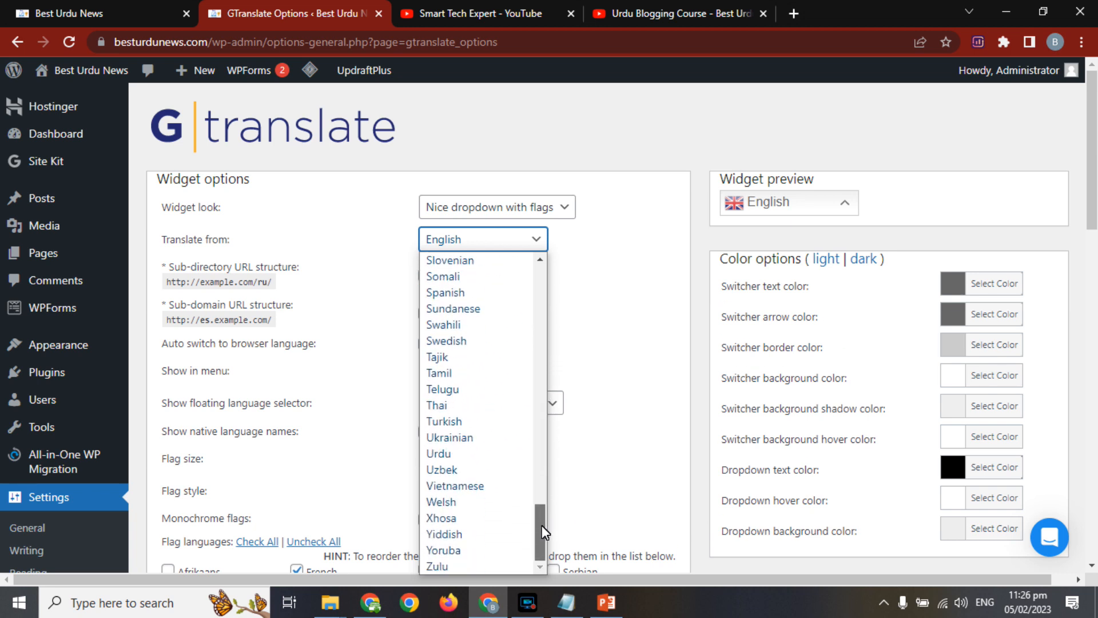
pyautogui.click(443, 454)
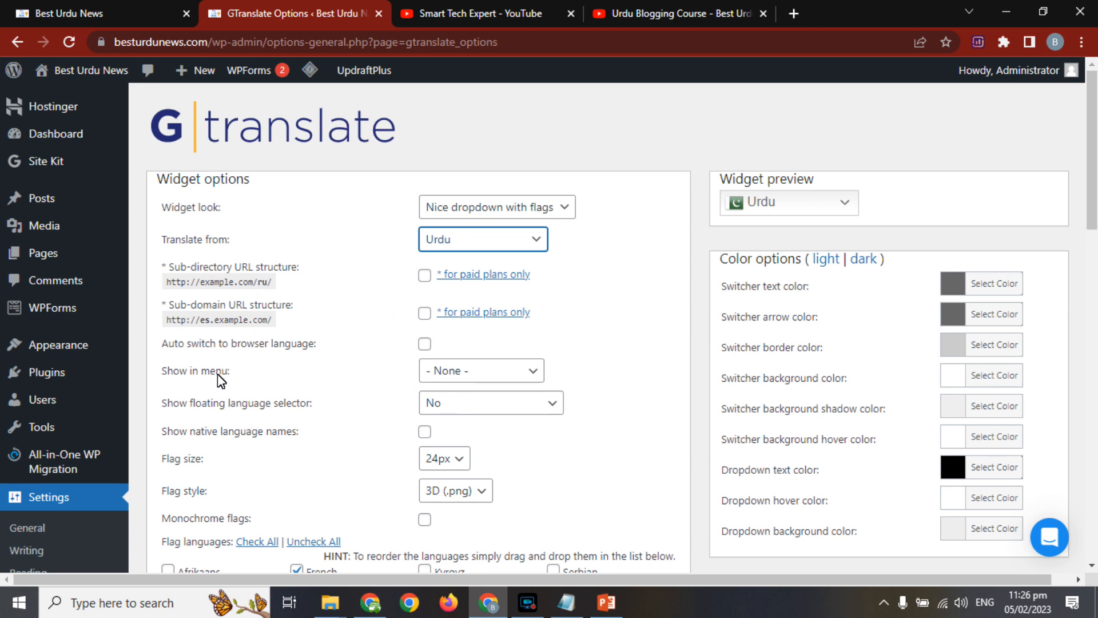
pyautogui.click(451, 369)
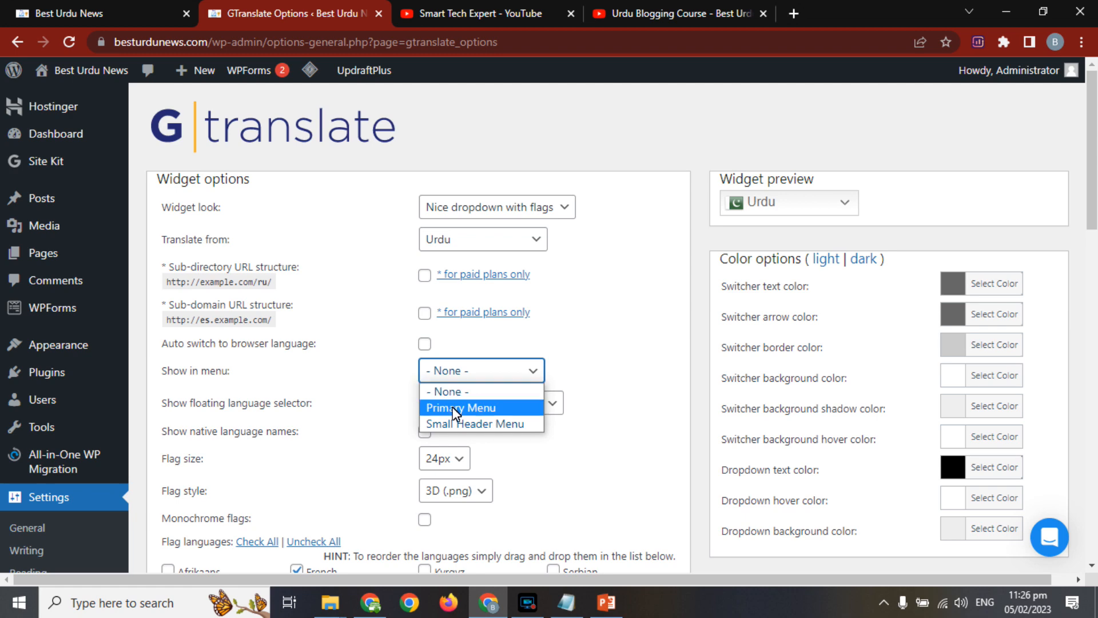
pyautogui.click(454, 407)
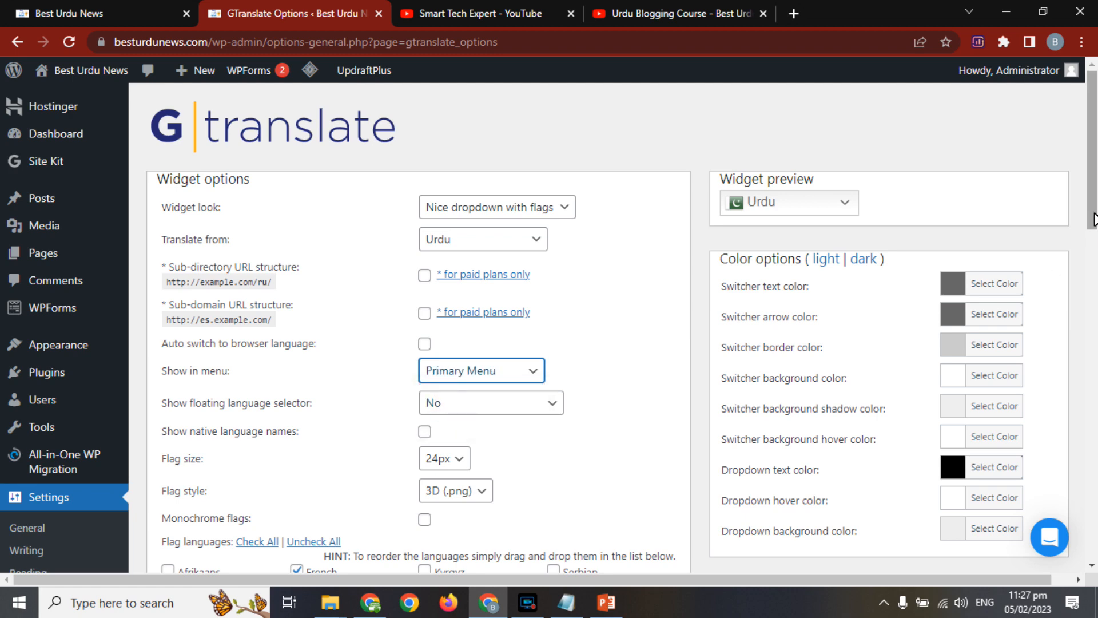
# Step: Save the GTranslate widget options
pyautogui.scroll(-1, 1094, 221)
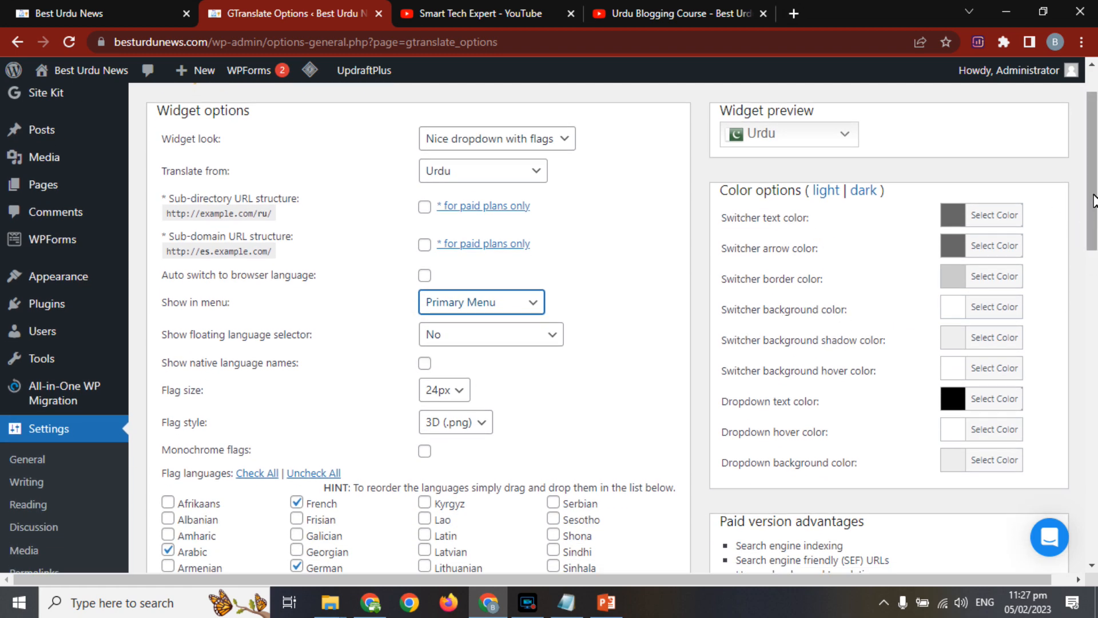
pyautogui.moveTo(1094, 197); pyautogui.dragTo(1093, 299)
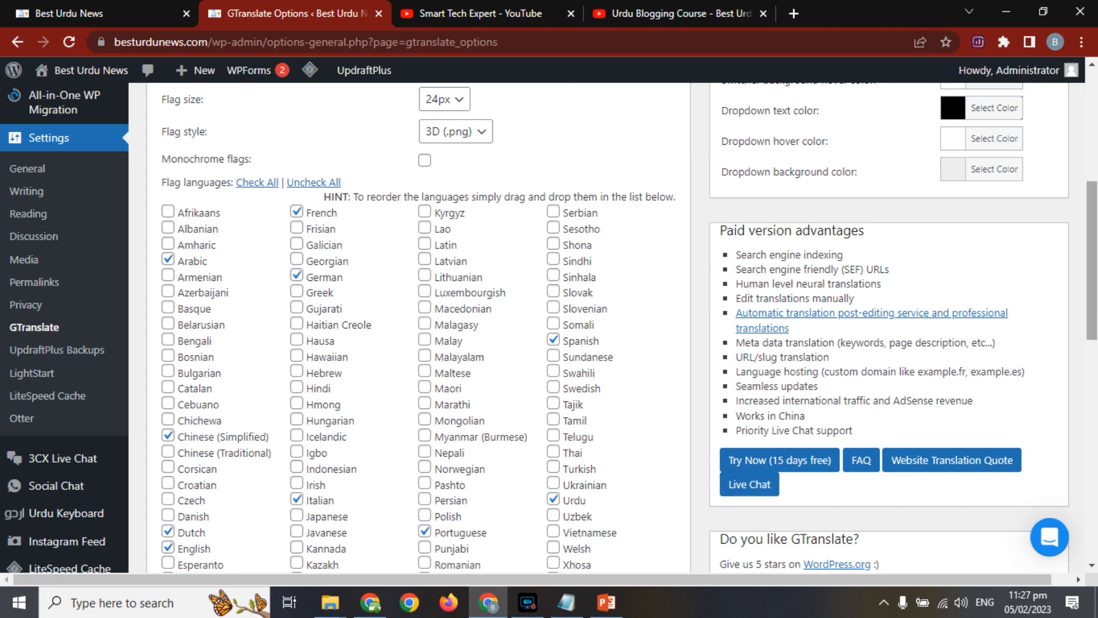
pyautogui.moveTo(1094, 298); pyautogui.dragTo(1094, 529)
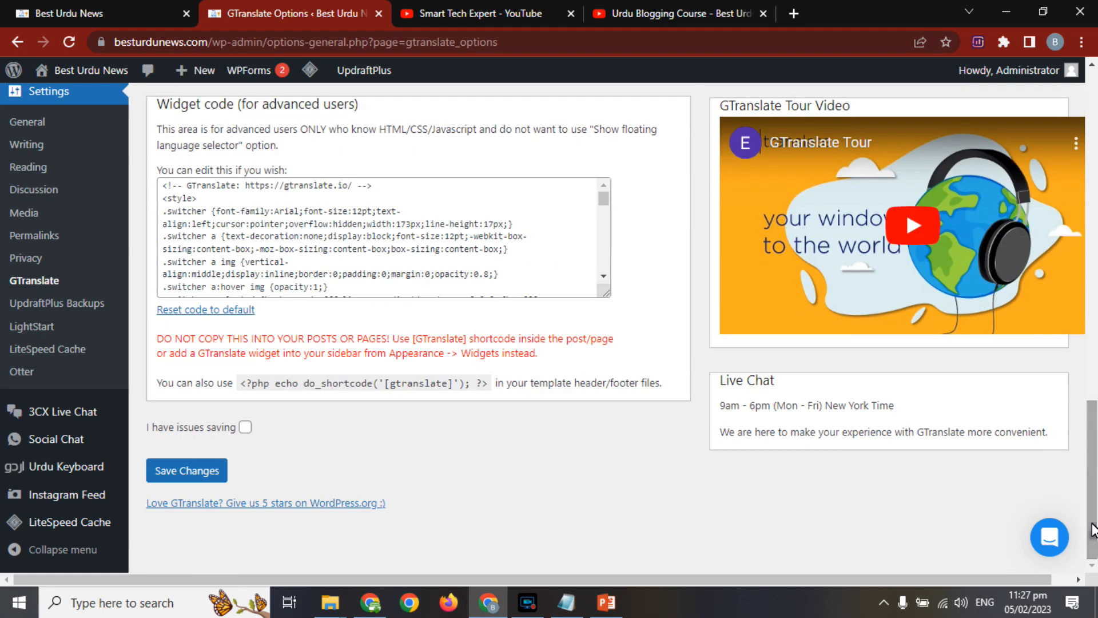
pyautogui.click(204, 466)
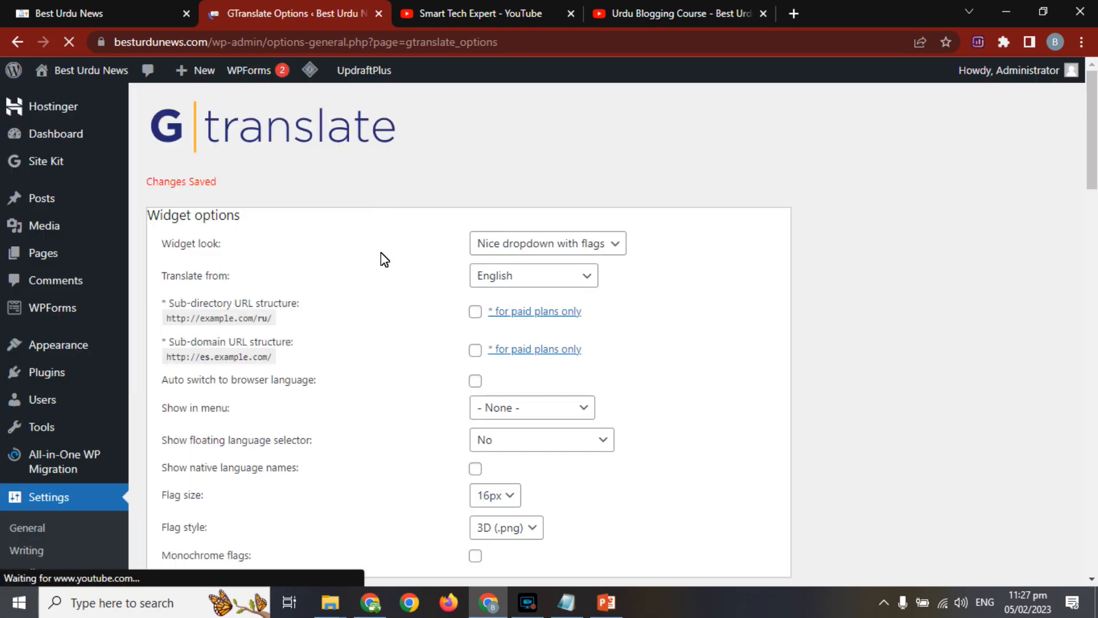
# Step: Reload the Best Urdu News homepage and test its new menu language switcher by translating the site to English
pyautogui.click(119, 10)
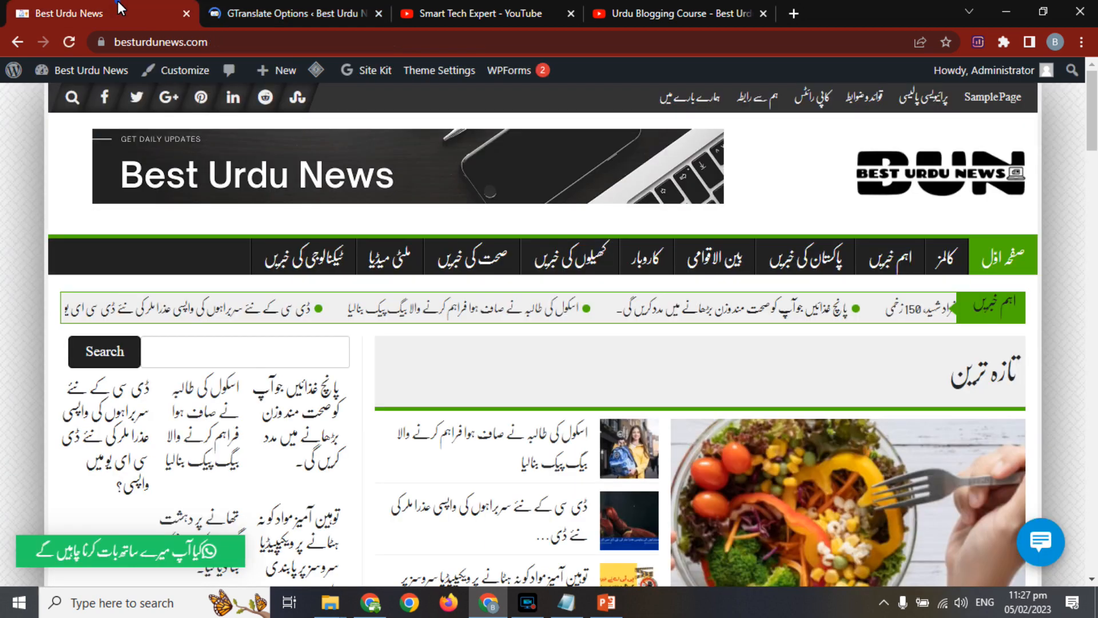
pyautogui.press('F5')
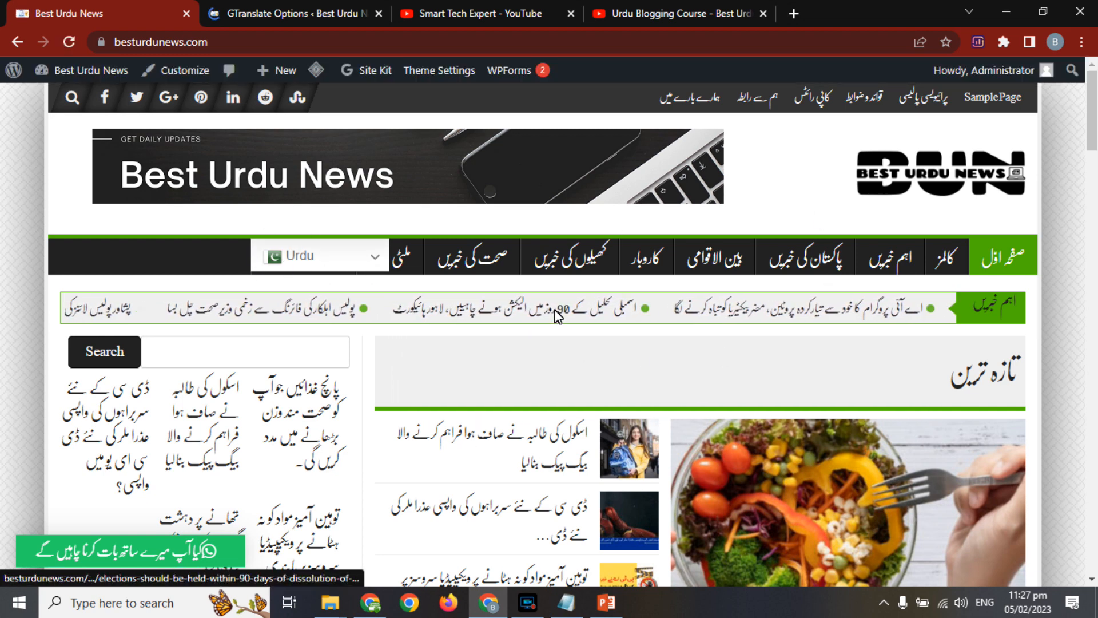
pyautogui.click(373, 256)
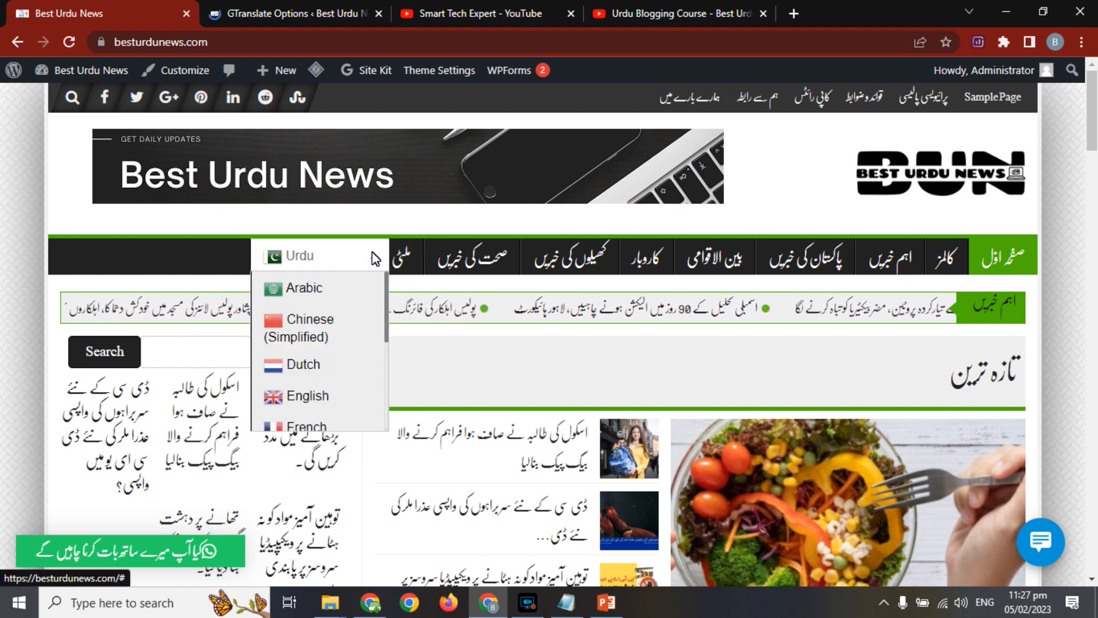
pyautogui.click(302, 396)
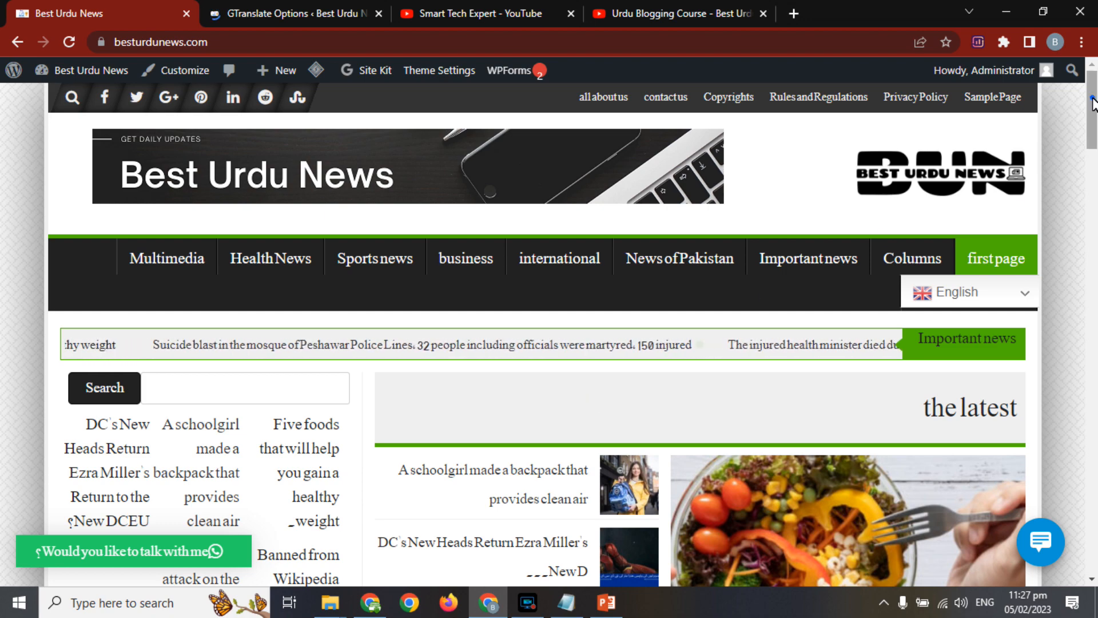
pyautogui.moveTo(1093, 103); pyautogui.dragTo(966, 32)
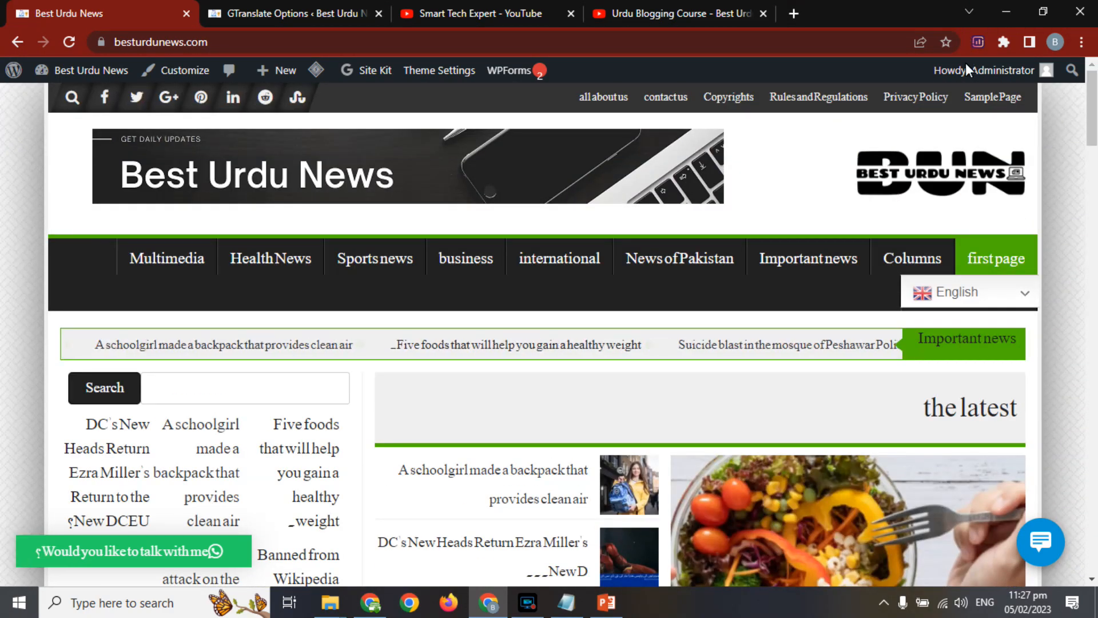
# Step: Test the homepage translation in Dutch and Arabic with the menu language switcher
pyautogui.click(966, 291)
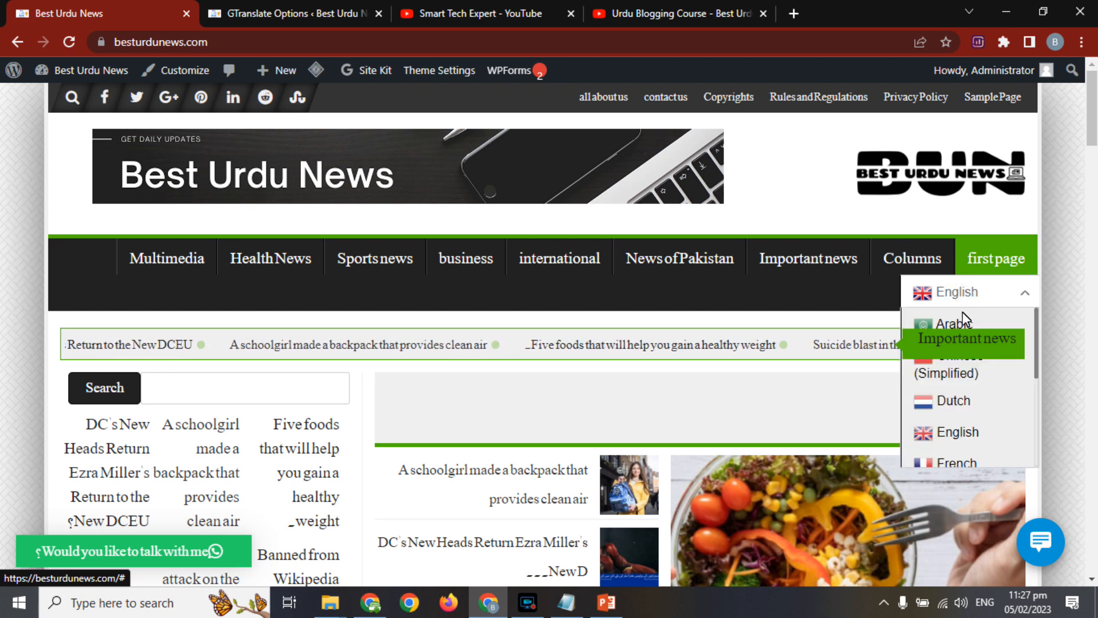
pyautogui.click(948, 401)
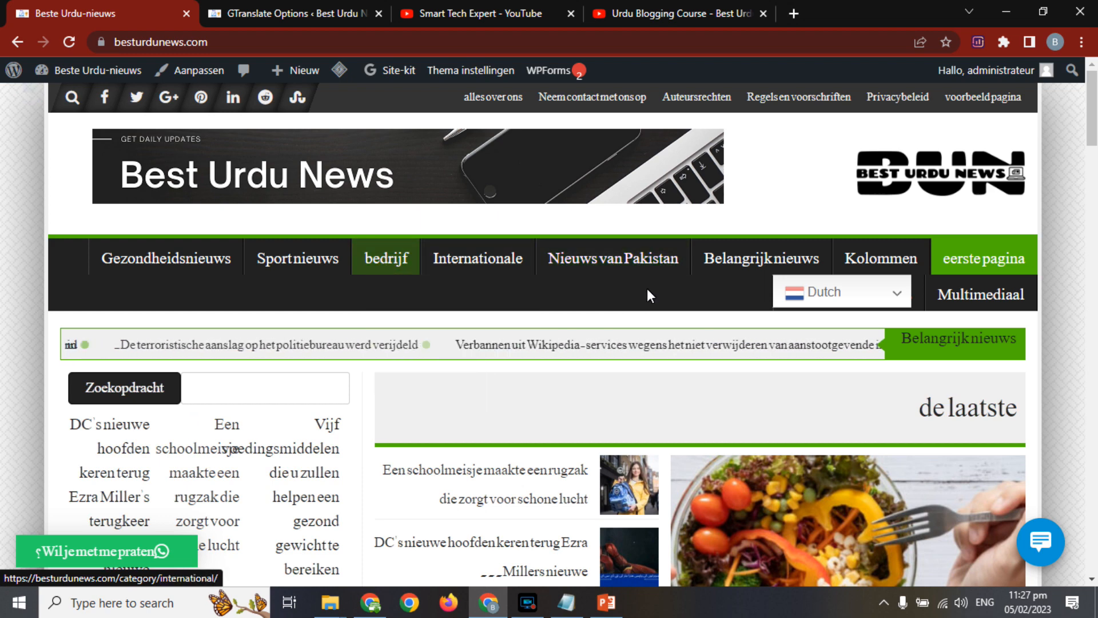
pyautogui.click(883, 295)
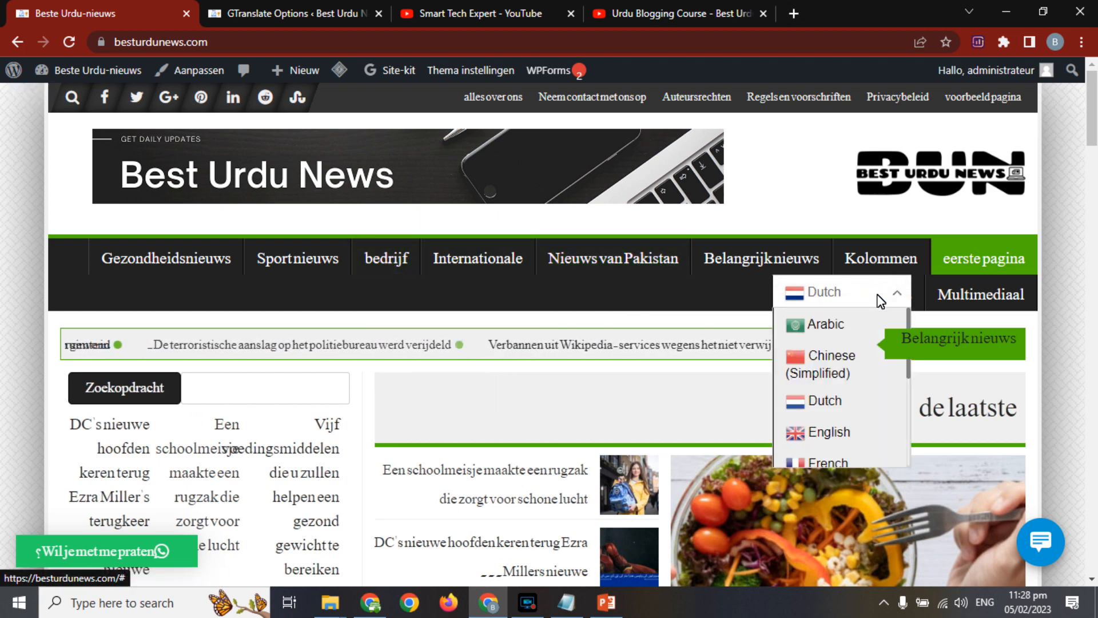
pyautogui.click(824, 325)
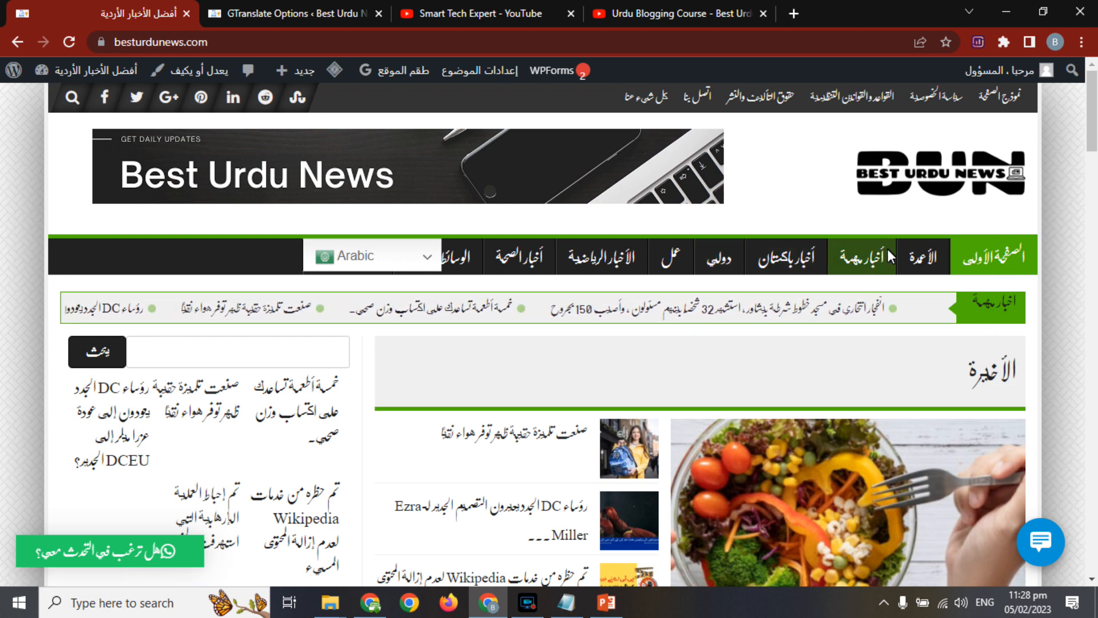
# Step: Return the homepage language to Urdu with the menu language switcher
pyautogui.click(401, 257)
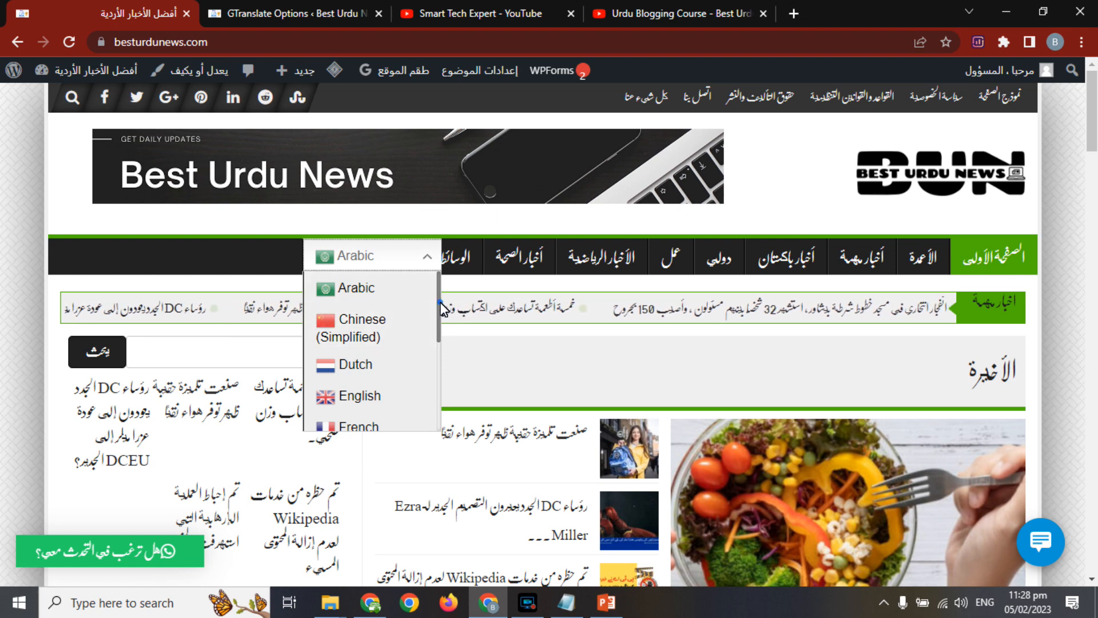
pyautogui.scroll(-4, 440, 308)
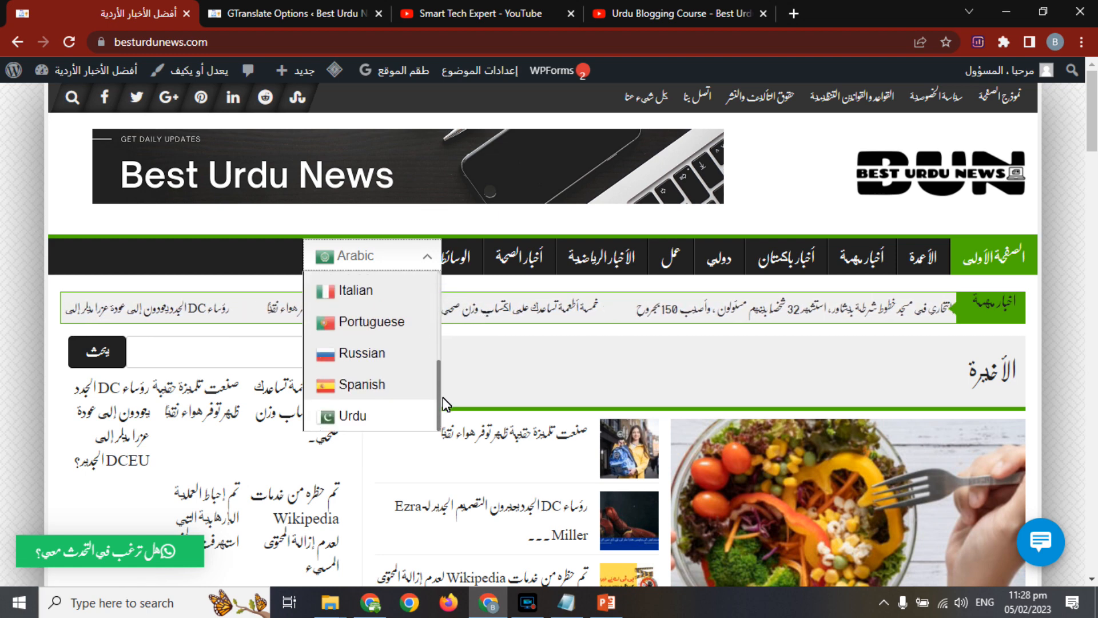
pyautogui.click(343, 414)
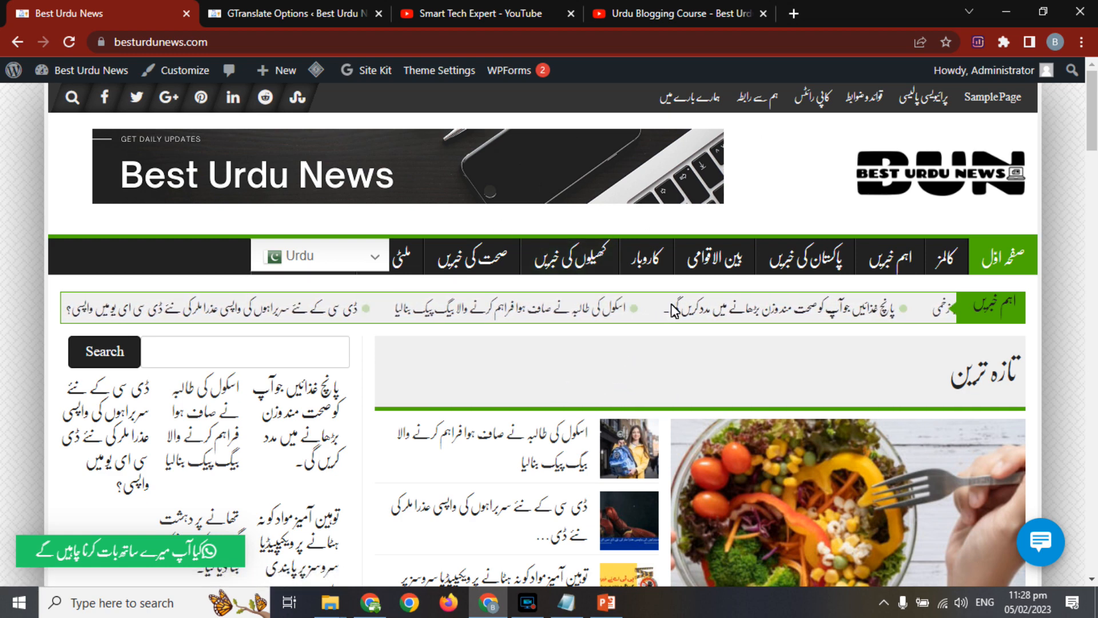
pyautogui.moveTo(700, 267)
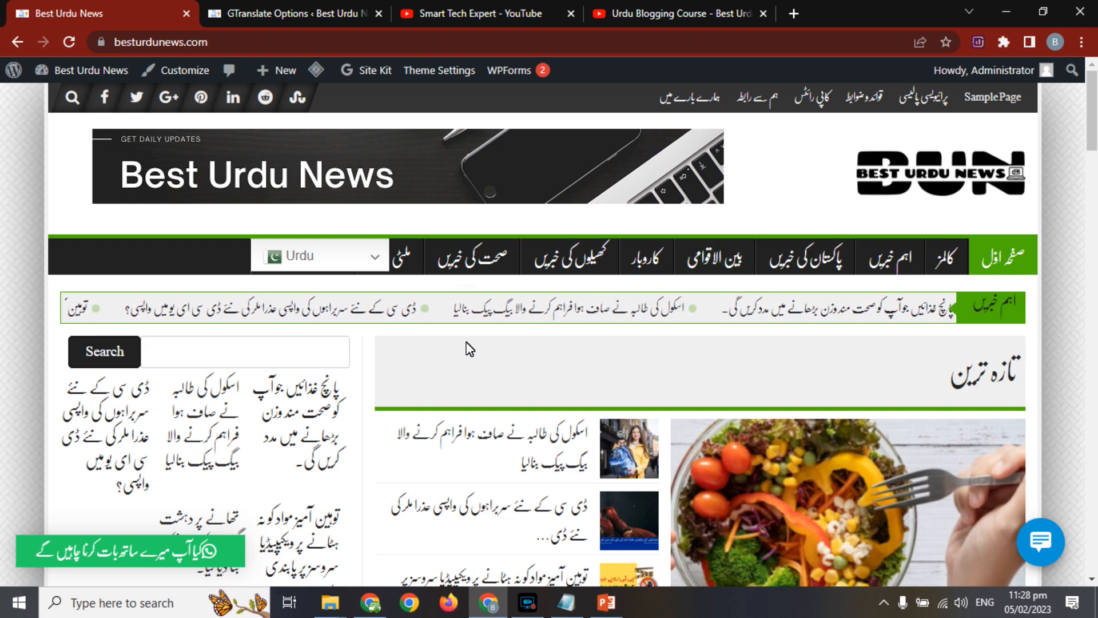
pyautogui.moveTo(402, 258)
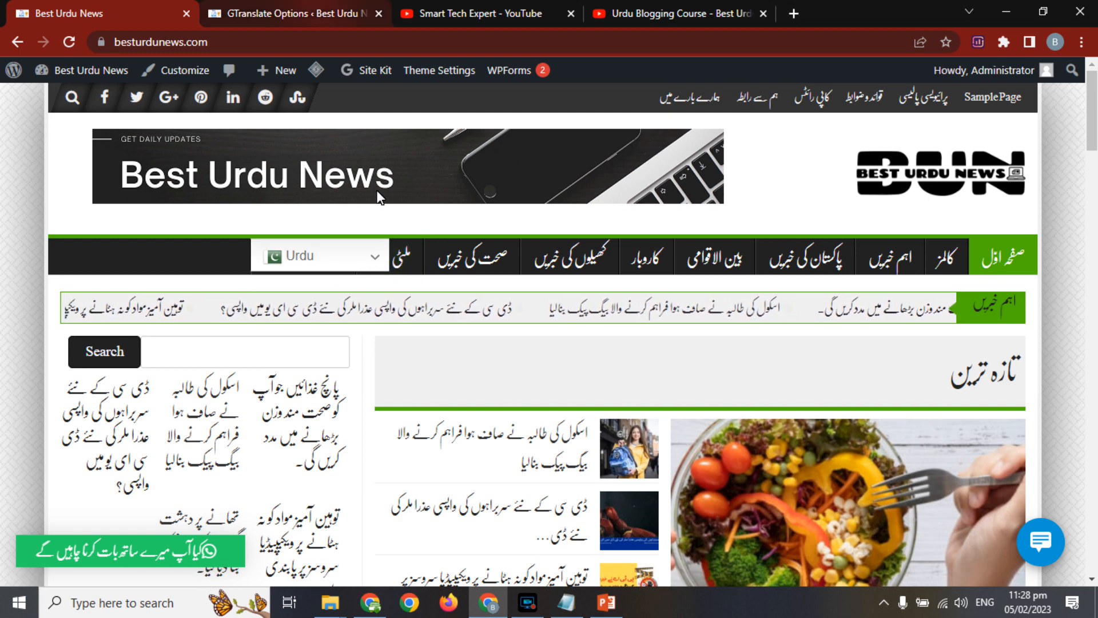
# Step: Set the floating language selector to Top left in the GTranslate options and save the changes
pyautogui.click(344, 8)
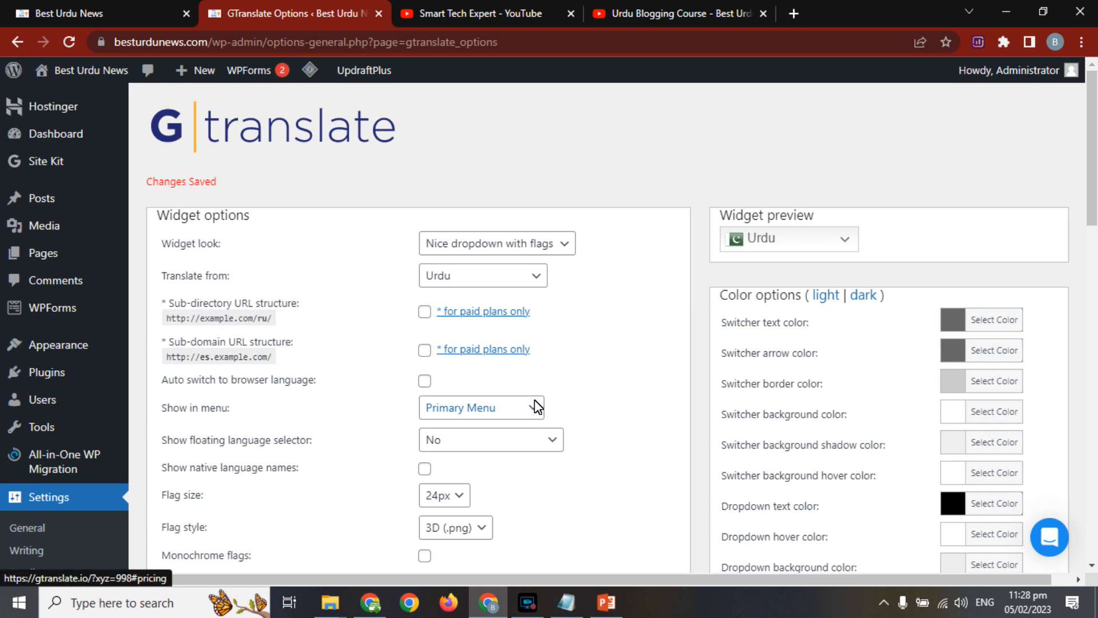
pyautogui.click(515, 442)
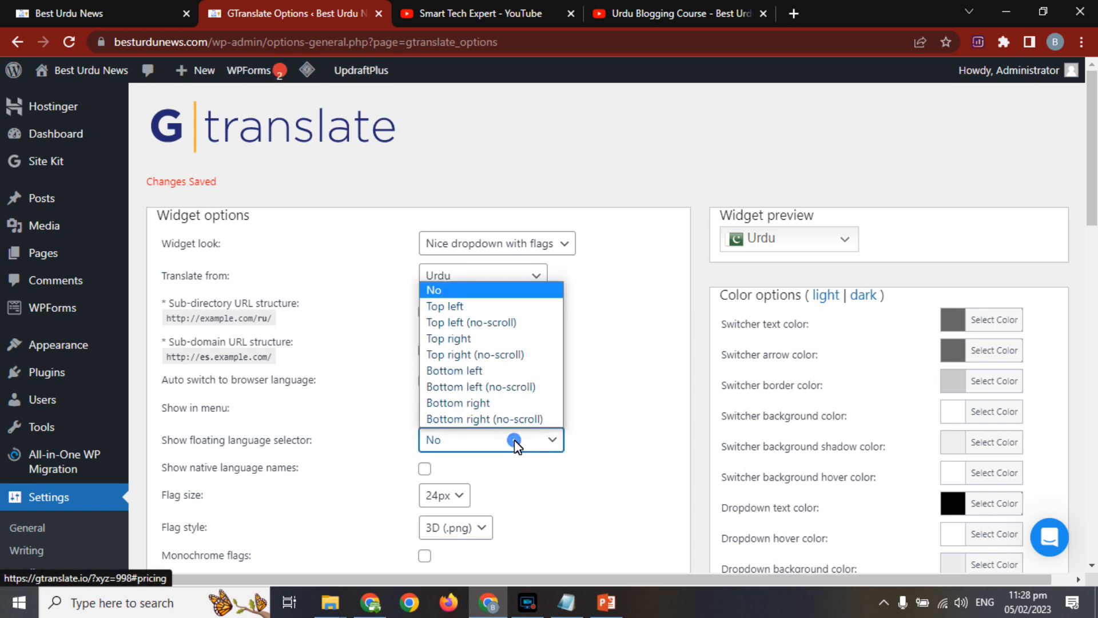
pyautogui.click(461, 307)
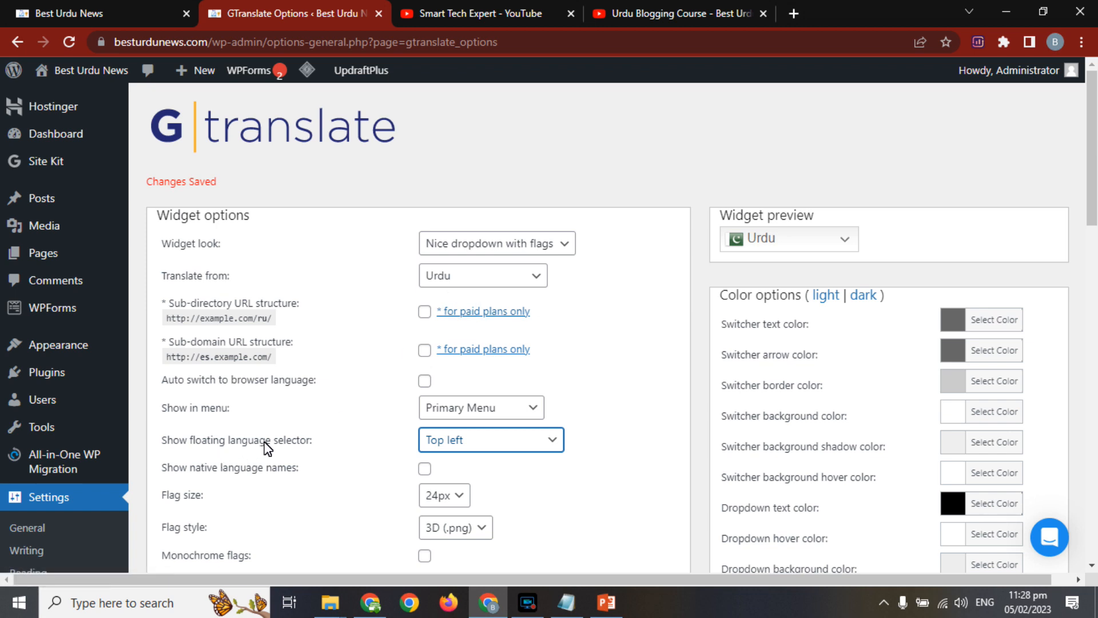
pyautogui.click(475, 445)
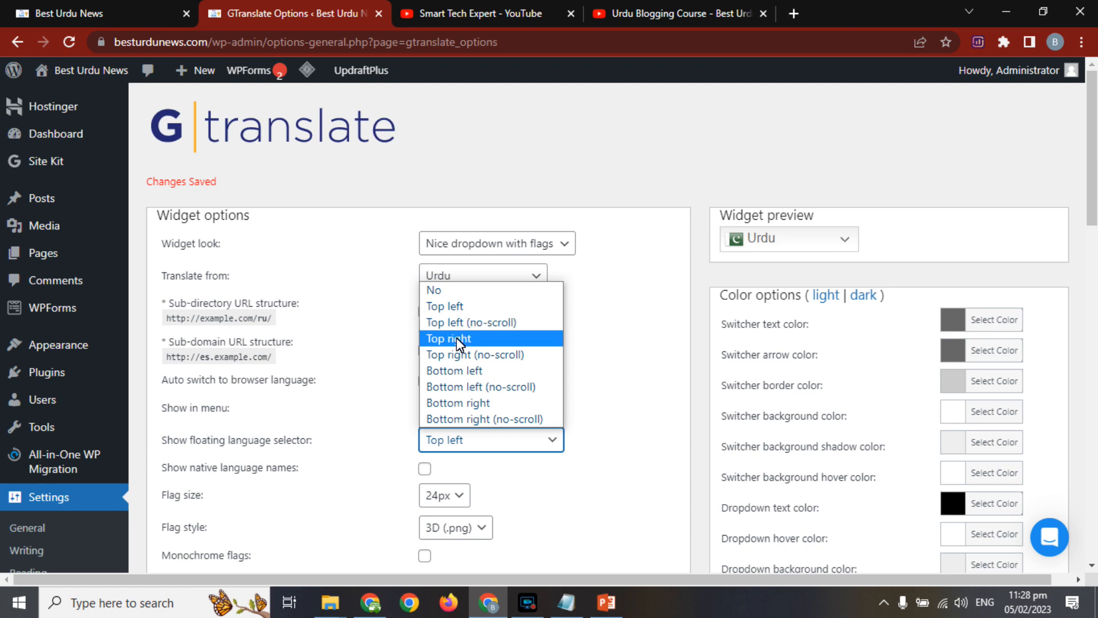
pyautogui.click(451, 309)
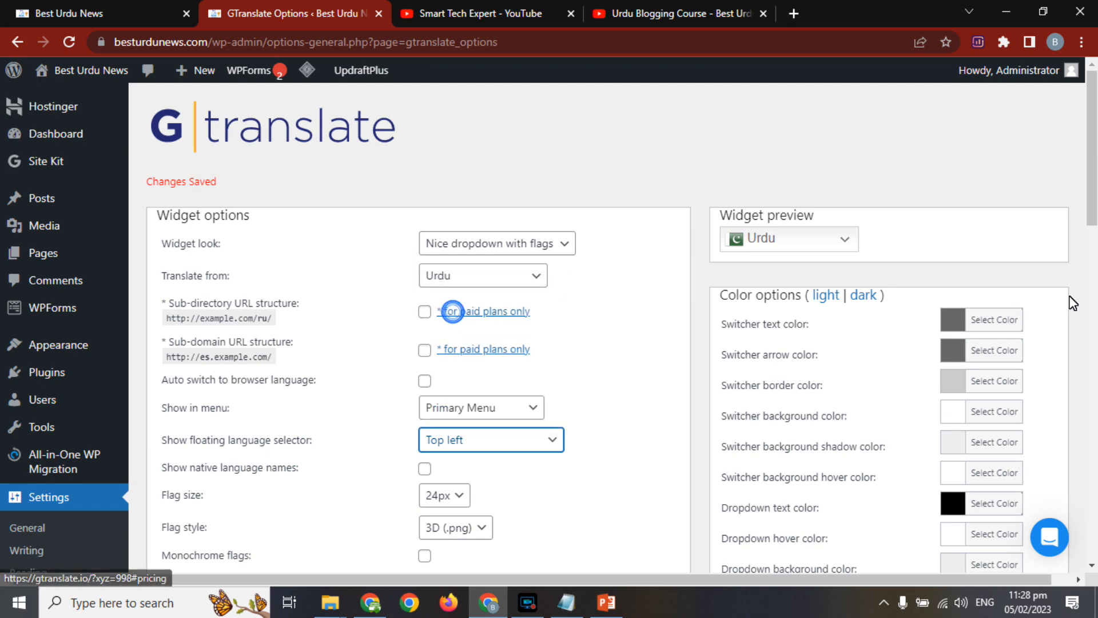
pyautogui.moveTo(1093, 203); pyautogui.dragTo(1090, 536)
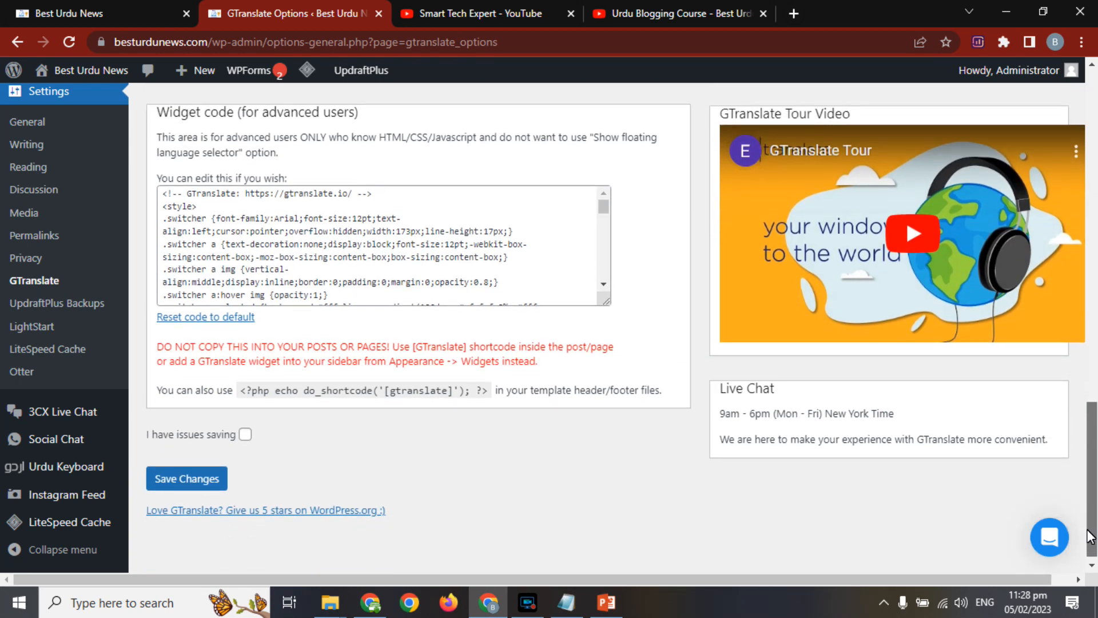
pyautogui.click(195, 486)
# Step: Reload the homepage to check the floating language selector, and review its position choices in the GTranslate options
pyautogui.click(86, 13)
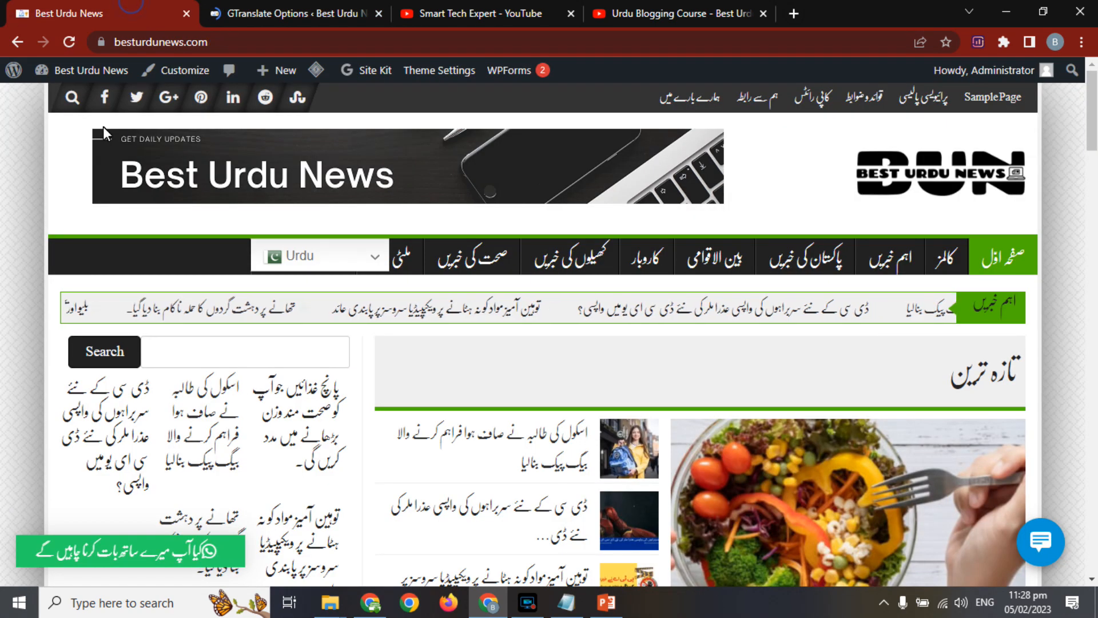
pyautogui.press('F5')
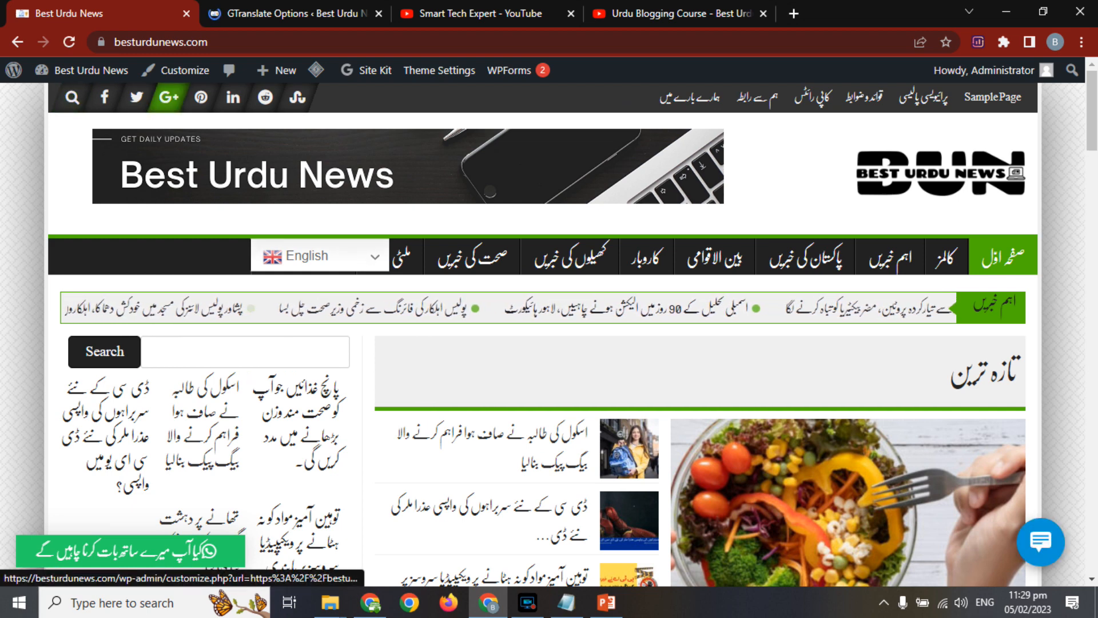
pyautogui.click(257, 12)
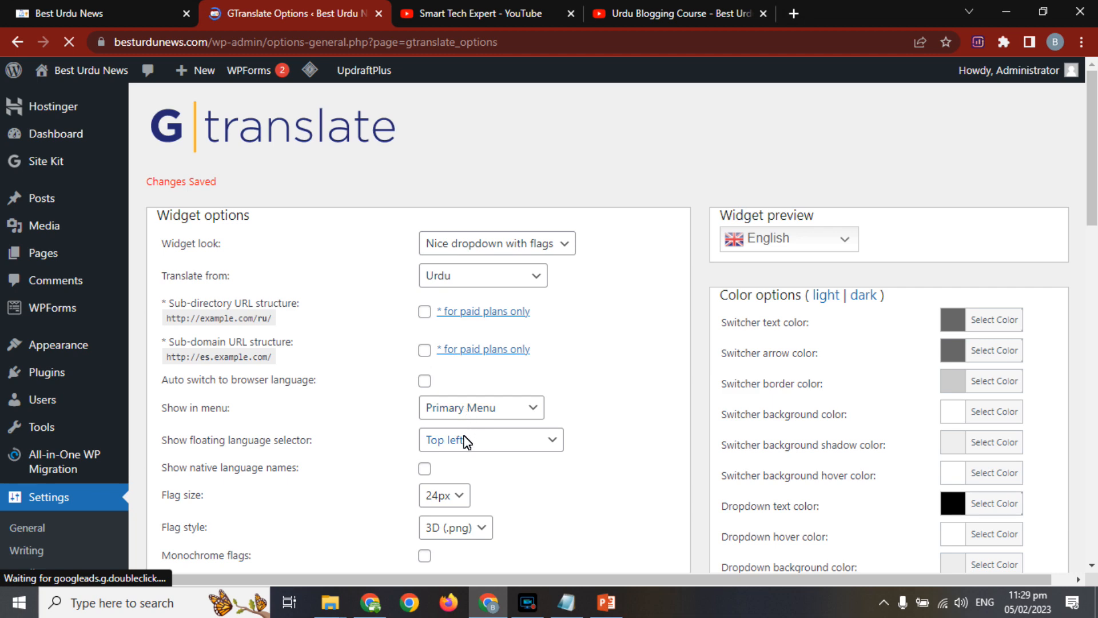
pyautogui.click(488, 443)
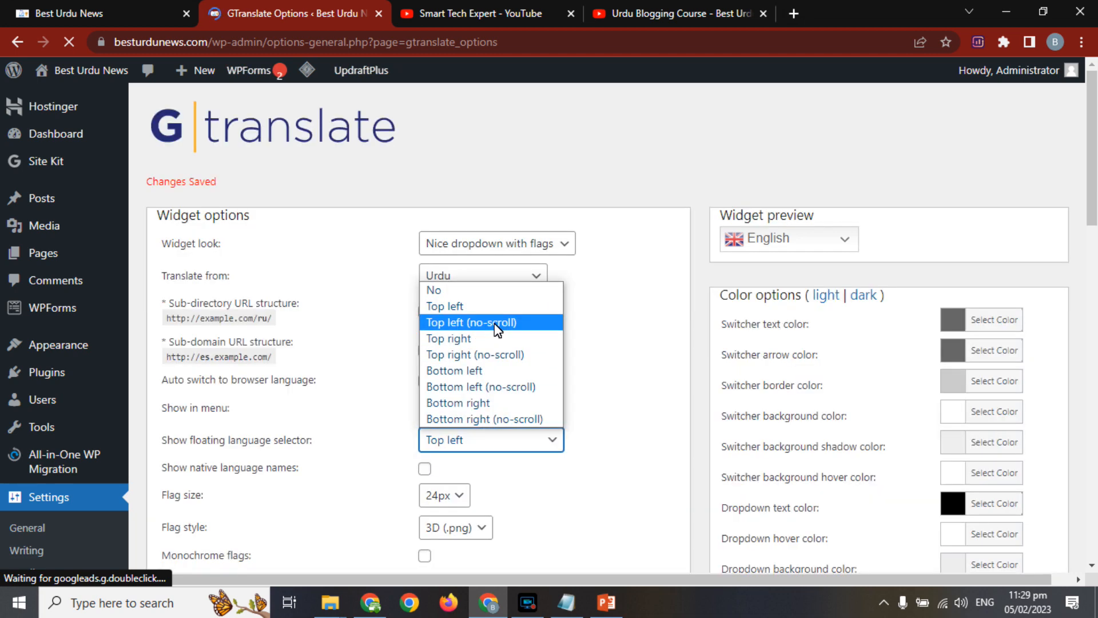
# Step: Switch to YouTube and view the Smart Tech Expert channel's playlists and the Urdu Blogging Course playlist
pyautogui.click(472, 4)
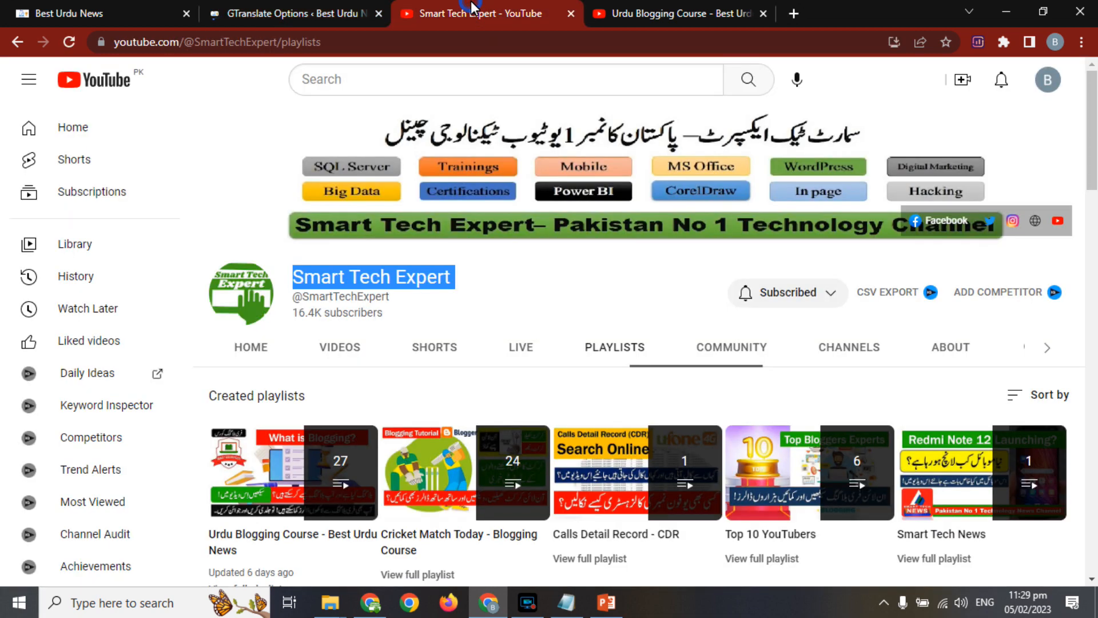
pyautogui.click(648, 6)
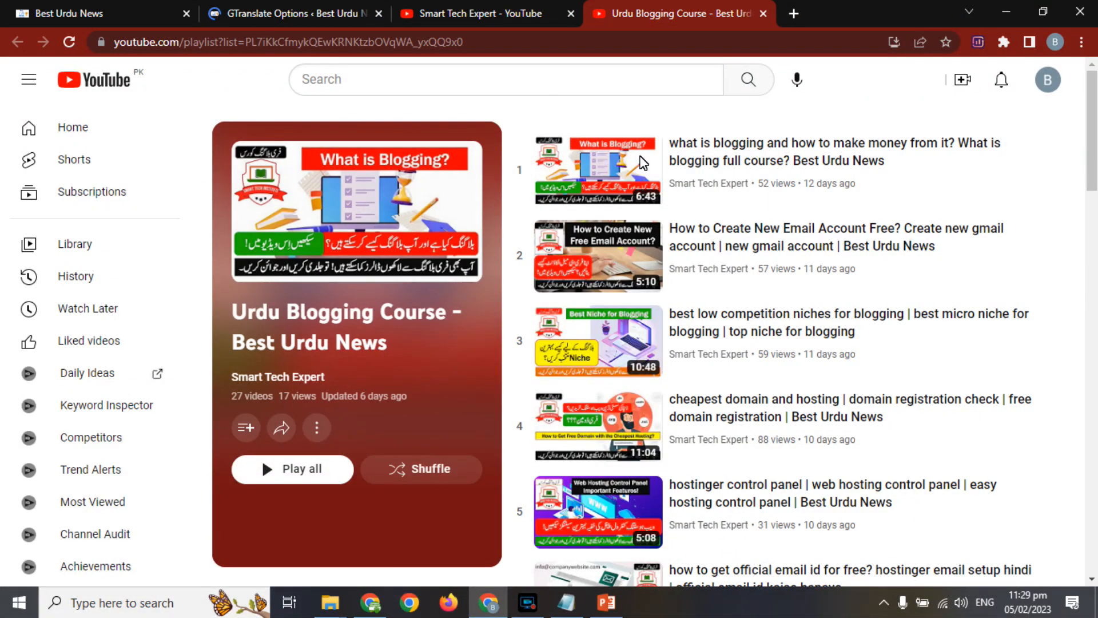
pyautogui.click(489, 8)
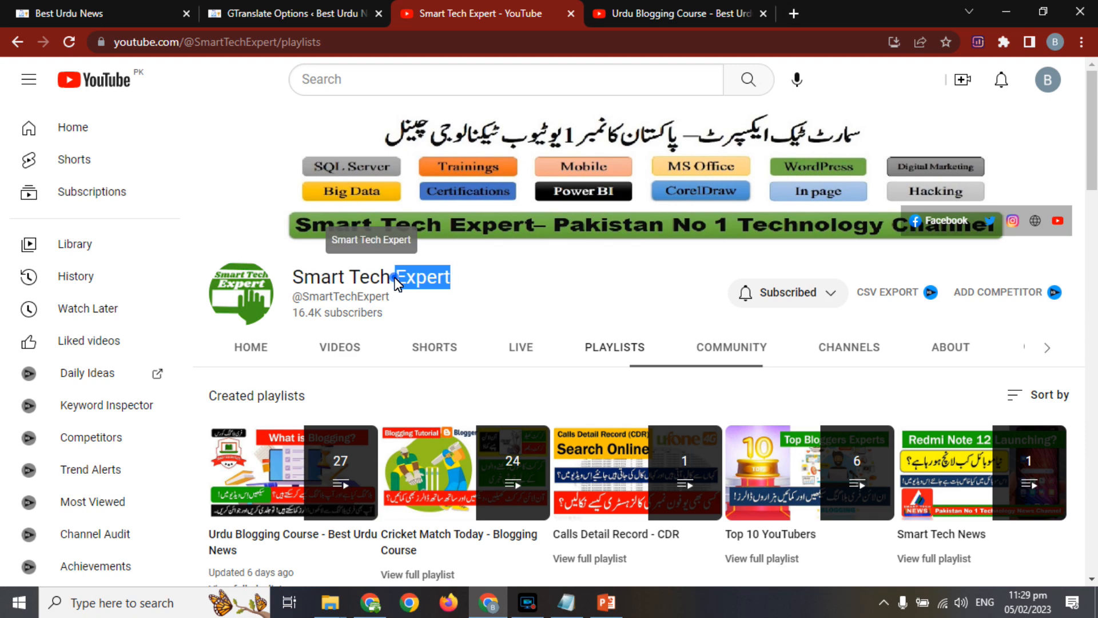